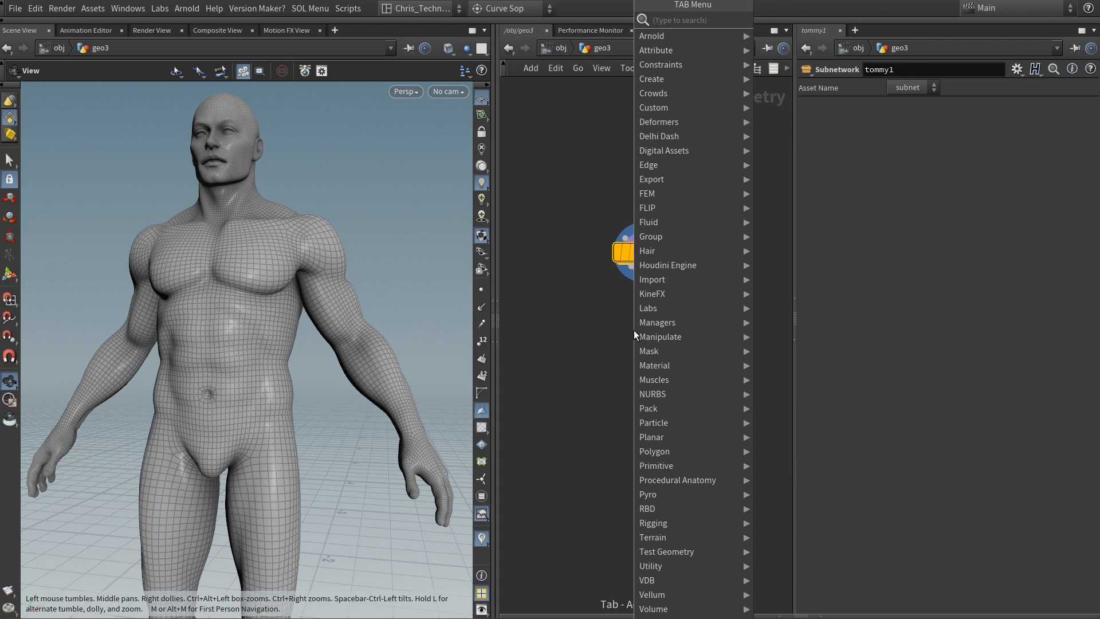
Step: Add an Anatomy Model node directly beneath the tommy1 subnetwork
{"action": "mouse_move", "coordinate": [685, 480]}
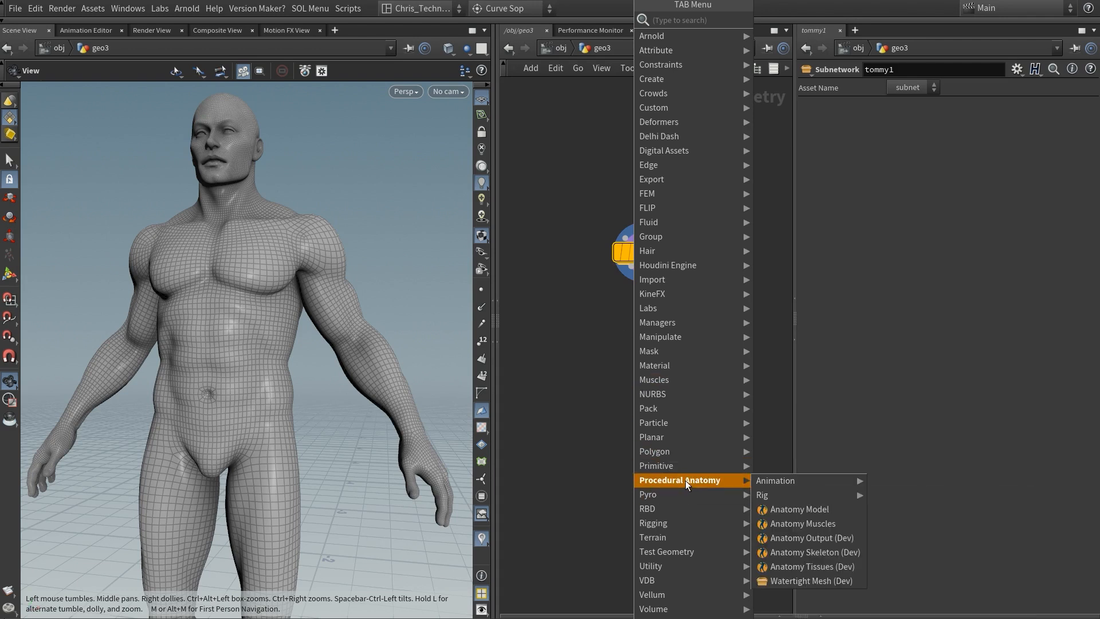
{"action": "left_click", "coordinate": [814, 514]}
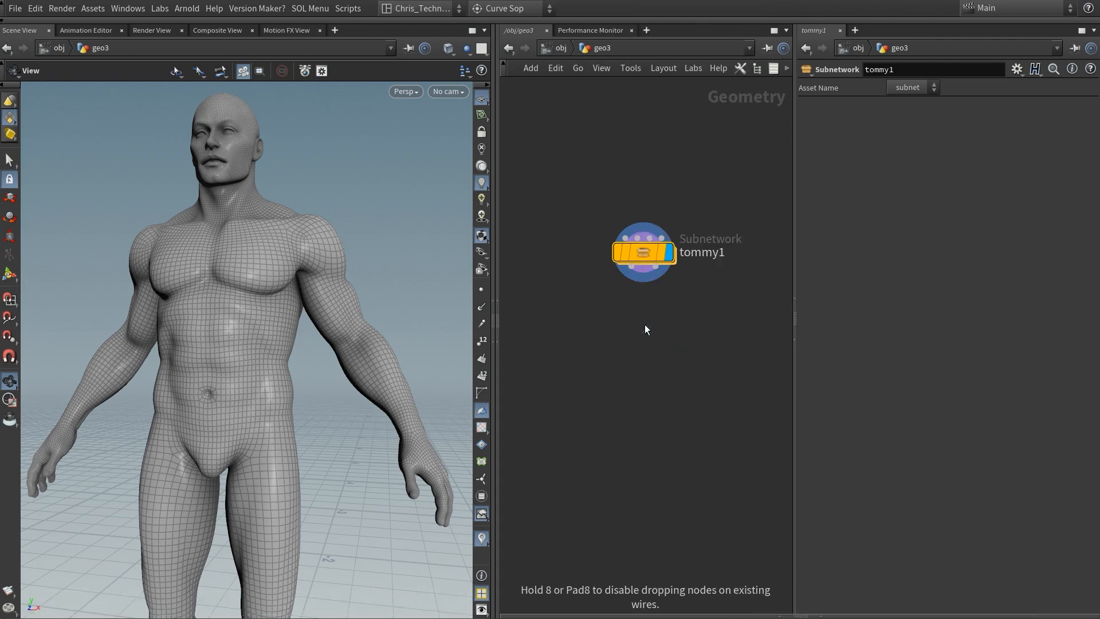
{"action": "left_click", "coordinate": [683, 321]}
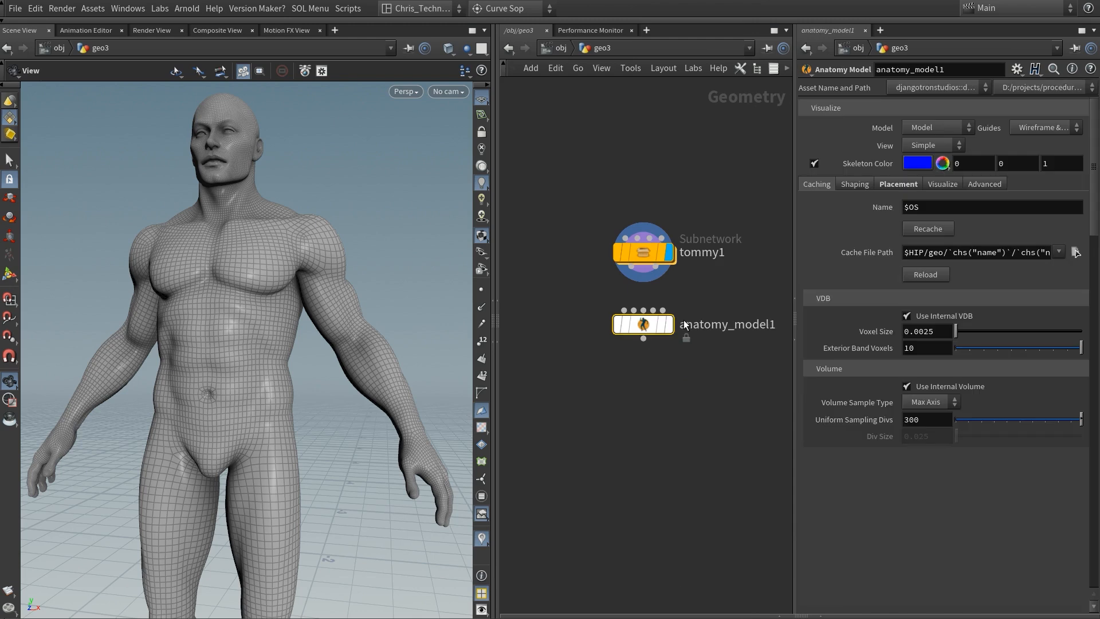
Step: Enter the tommy1 subnetwork and display the testgeometry_tommy1 source geometry to examine the clothed character
{"action": "double_click", "coordinate": [642, 253]}
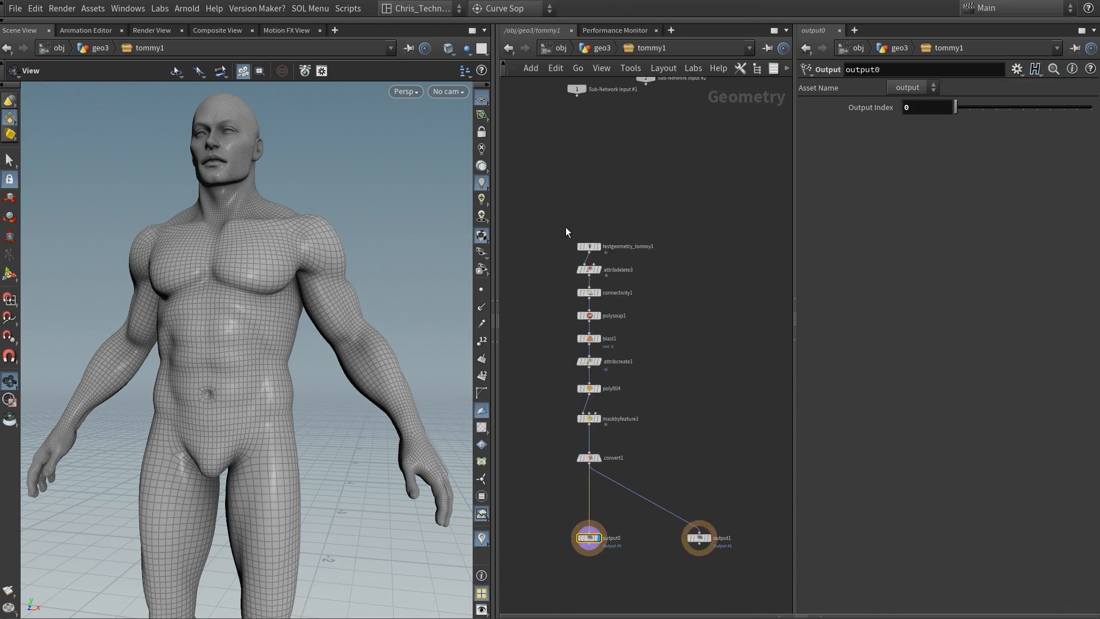
{"action": "left_click", "coordinate": [576, 240]}
{"action": "scroll", "coordinate": [609, 232], "scroll_direction": "up", "scroll_amount": 5}
{"action": "right_click_drag", "start_coordinate": [321, 261], "coordinate": [301, 316]}
{"action": "middle_click_drag", "start_coordinate": [300, 316], "coordinate": [355, 263]}
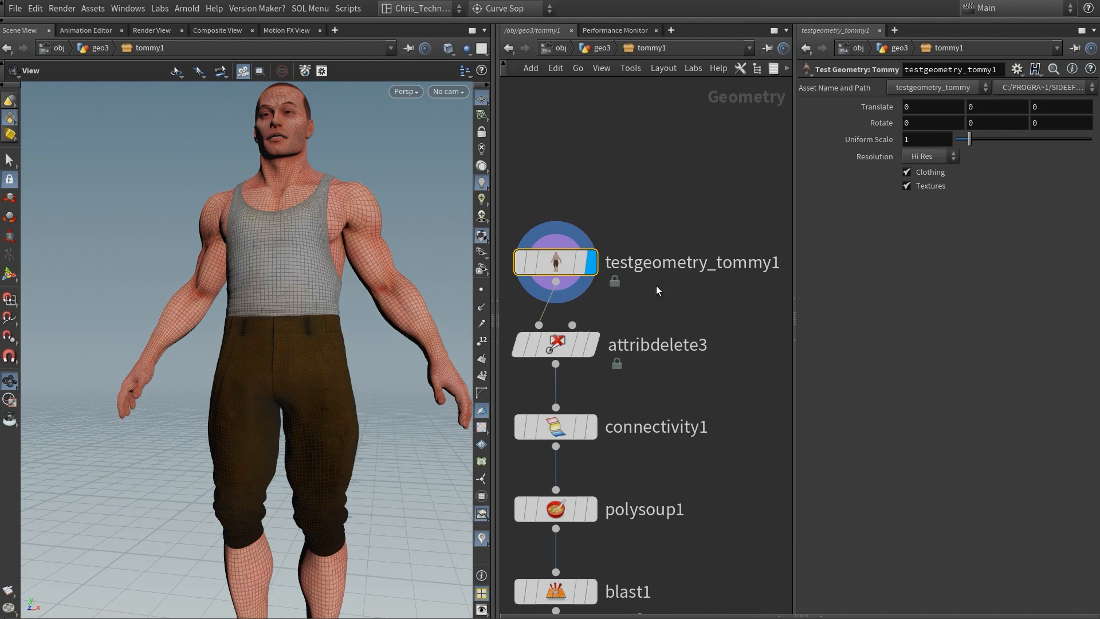
Step: Display the attribdelete3, connectivity1 and polysoup1 nodes in turn to review their effect on the character
{"action": "left_click", "coordinate": [592, 344]}
{"action": "middle_click_drag", "start_coordinate": [674, 421], "coordinate": [690, 307]}
{"action": "left_click_drag", "start_coordinate": [687, 311], "coordinate": [590, 337]}
{"action": "left_click", "coordinate": [578, 314]}
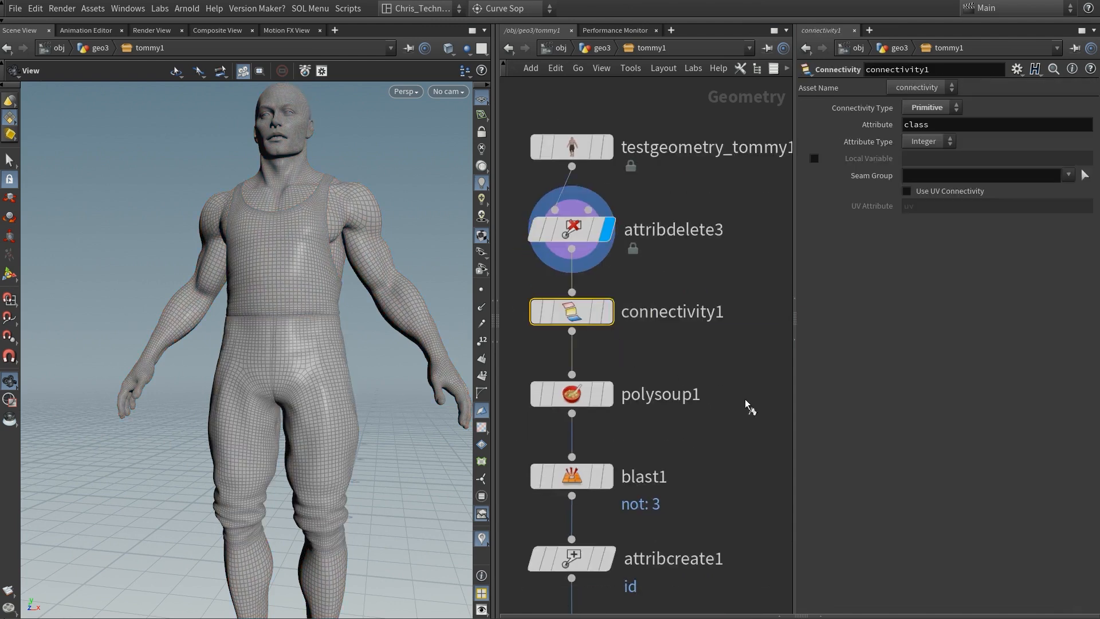
{"action": "key", "text": "r"}
{"action": "key", "text": "Down"}
{"action": "key", "text": "r"}
{"action": "key", "text": "Down"}
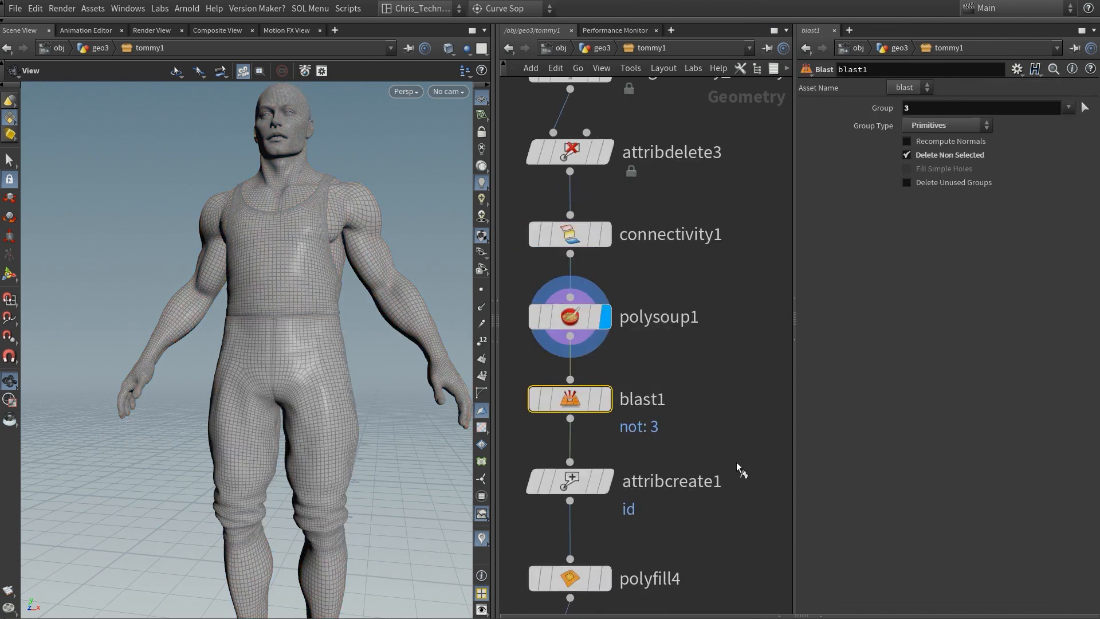
Step: Display blast1 and attribcreate1 to review the isolated body mesh and its id attribute
{"action": "key", "text": "r"}
{"action": "middle_click_drag", "start_coordinate": [737, 462], "coordinate": [749, 327]}
{"action": "key", "text": "Down"}
{"action": "key", "text": "r"}
{"action": "middle_click_drag", "start_coordinate": [704, 414], "coordinate": [709, 315]}
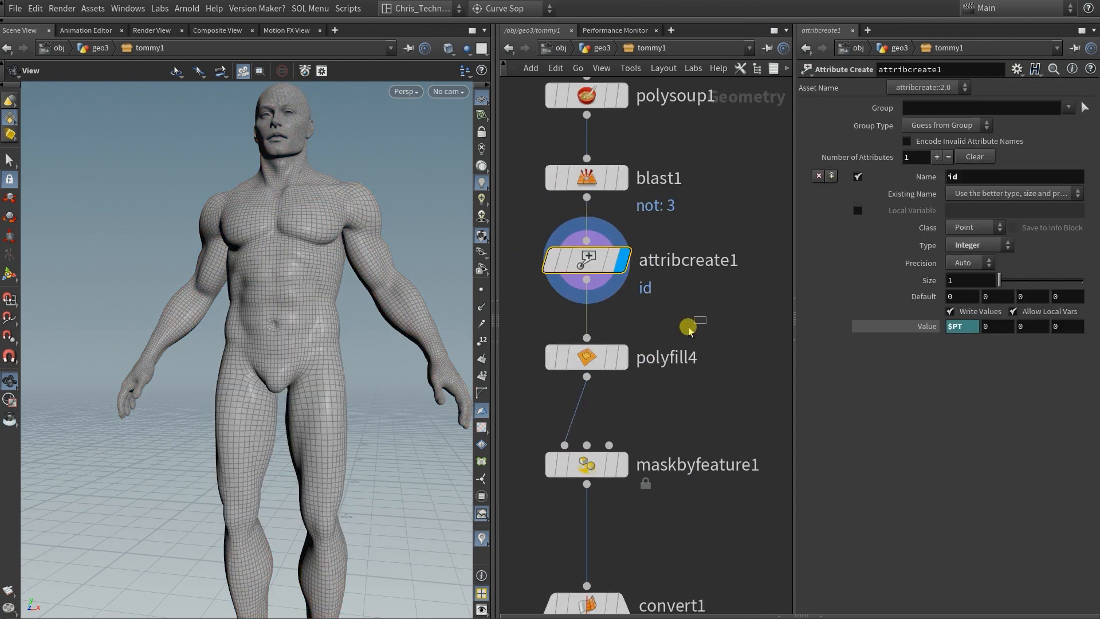
Step: Display polyfill4 and examine how it treats the openings in the character's face
{"action": "key", "text": "Down"}
{"action": "scroll", "coordinate": [246, 343], "scroll_direction": "up", "scroll_amount": 5}
{"action": "middle_click_drag", "start_coordinate": [344, 210], "coordinate": [263, 410]}
{"action": "right_click_drag", "start_coordinate": [269, 401], "coordinate": [516, 155]}
{"action": "middle_click_drag", "start_coordinate": [300, 323], "coordinate": [350, 288]}
{"action": "key", "text": "r"}
{"action": "middle_click_drag", "start_coordinate": [678, 410], "coordinate": [682, 310]}
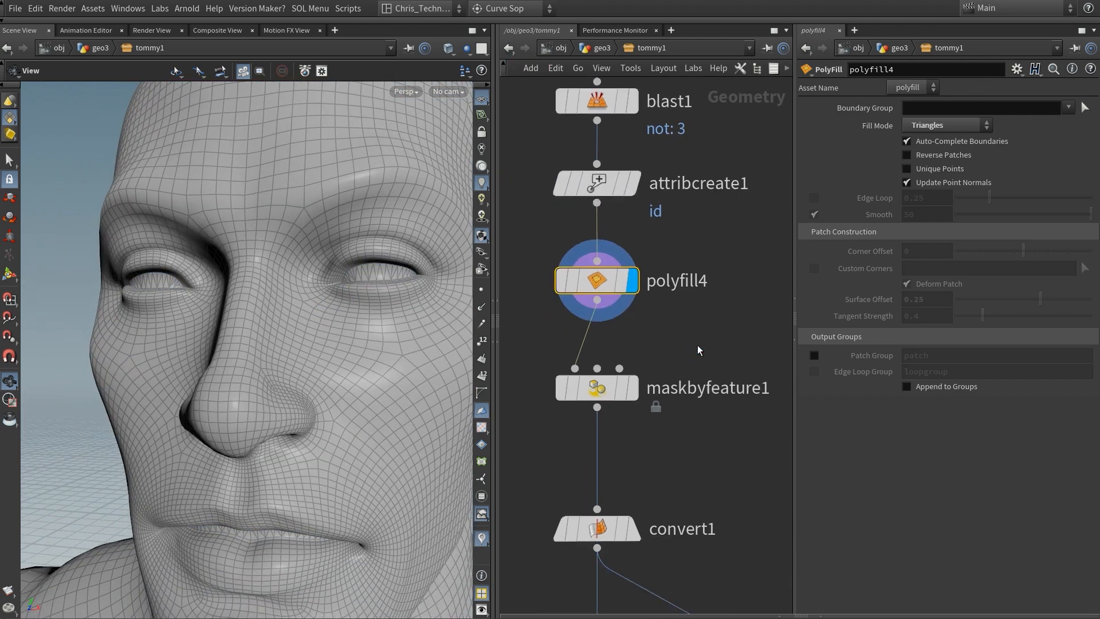
Step: Display maskbyfeature1 and examine its result on the head and body
{"action": "key", "text": "Down"}
{"action": "key", "text": "r"}
{"action": "middle_click_drag", "start_coordinate": [716, 462], "coordinate": [716, 412]}
{"action": "right_click_drag", "start_coordinate": [373, 263], "coordinate": [247, 481]}
{"action": "middle_click_drag", "start_coordinate": [321, 493], "coordinate": [339, 300]}
{"action": "right_click_drag", "start_coordinate": [338, 287], "coordinate": [275, 452]}
{"action": "middle_click_drag", "start_coordinate": [280, 493], "coordinate": [307, 212]}
Step: Display convert1, examine the full body mesh, and return to the geo3 network
{"action": "left_click_drag", "start_coordinate": [673, 403], "coordinate": [608, 466]}
{"action": "key", "text": "r"}
{"action": "right_click_drag", "start_coordinate": [338, 321], "coordinate": [307, 396]}
{"action": "left_click_drag", "start_coordinate": [307, 395], "coordinate": [280, 421]}
{"action": "right_click_drag", "start_coordinate": [280, 421], "coordinate": [298, 405]}
{"action": "middle_click_drag", "start_coordinate": [737, 540], "coordinate": [631, 240]}
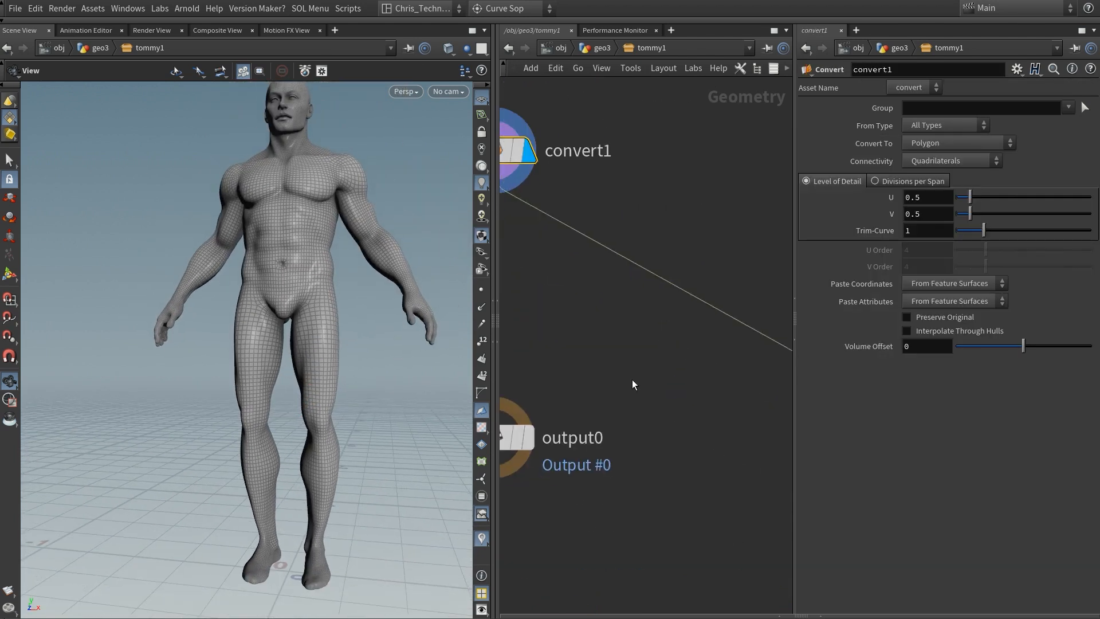
{"action": "scroll", "coordinate": [632, 440], "scroll_direction": "down", "scroll_amount": 3}
{"action": "key", "text": "u"}
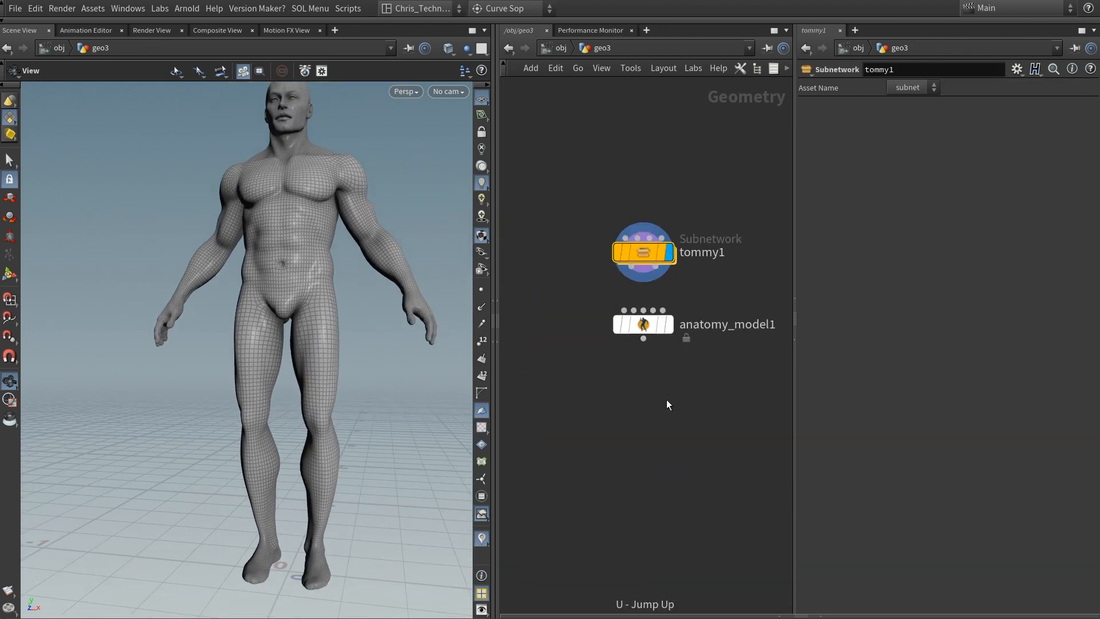
Step: Wire the two outputs of tommy1 into the first two inputs of anatomy_model1
{"action": "scroll", "coordinate": [699, 357], "scroll_direction": "up", "scroll_amount": 5}
{"action": "middle_click_drag", "start_coordinate": [721, 266], "coordinate": [738, 404]}
{"action": "left_click_drag", "start_coordinate": [596, 377], "coordinate": [567, 456]}
{"action": "left_click_drag", "start_coordinate": [645, 378], "coordinate": [599, 459]}
{"action": "middle_click_drag", "start_coordinate": [651, 498], "coordinate": [661, 392]}
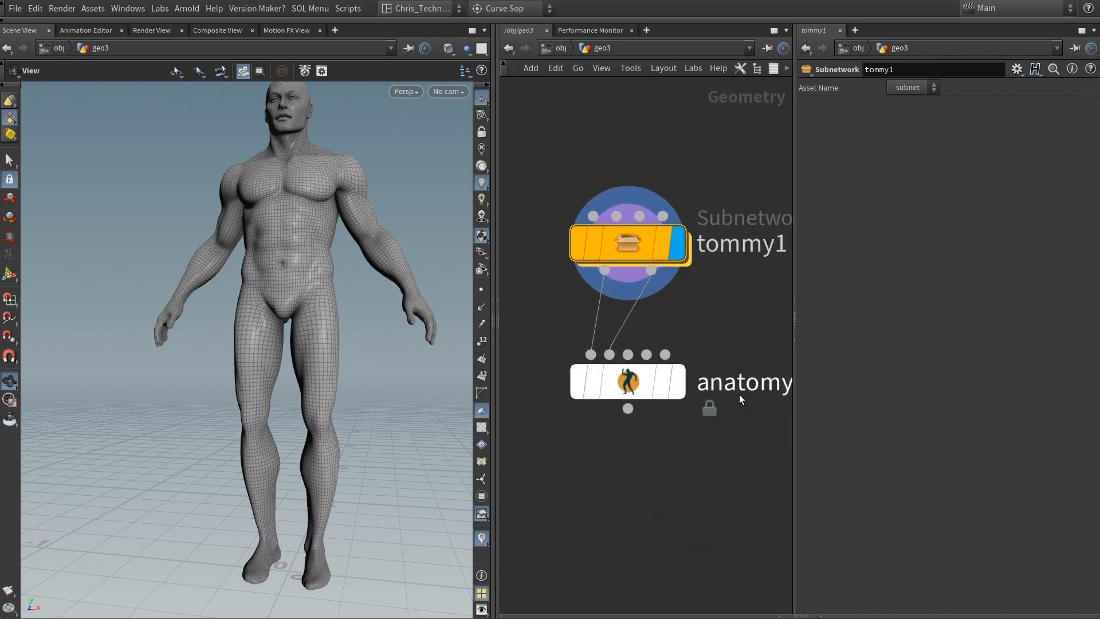
Step: Display the anatomy_model1 node and show its parameters
{"action": "scroll", "coordinate": [739, 394], "scroll_direction": "down", "scroll_amount": 2}
{"action": "middle_click_drag", "start_coordinate": [739, 395], "coordinate": [705, 407]}
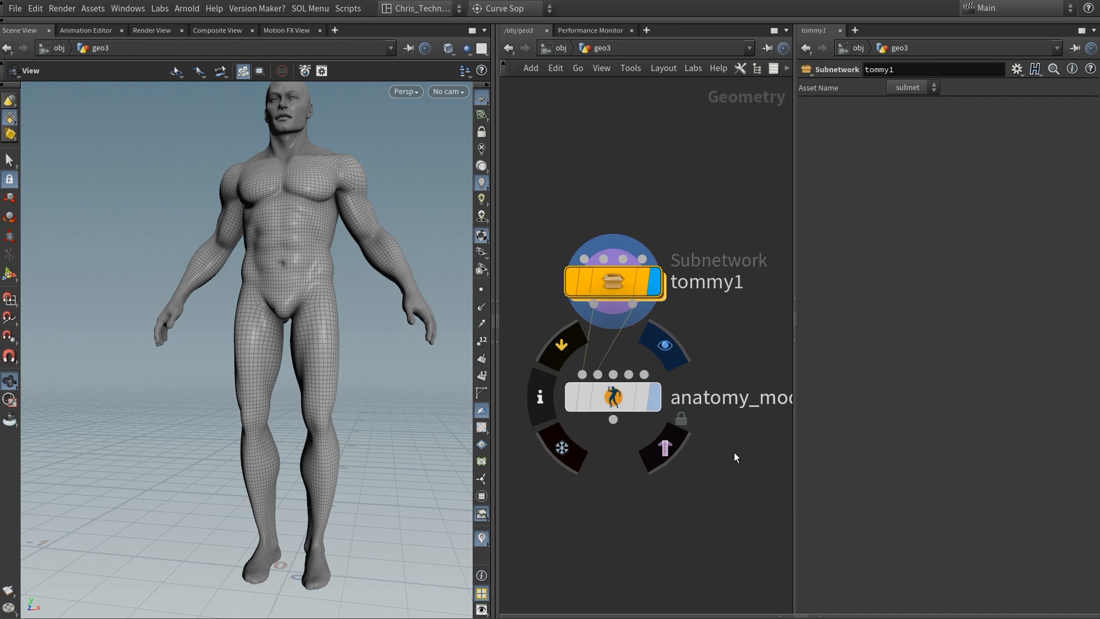
{"action": "left_click_drag", "start_coordinate": [734, 474], "coordinate": [585, 354]}
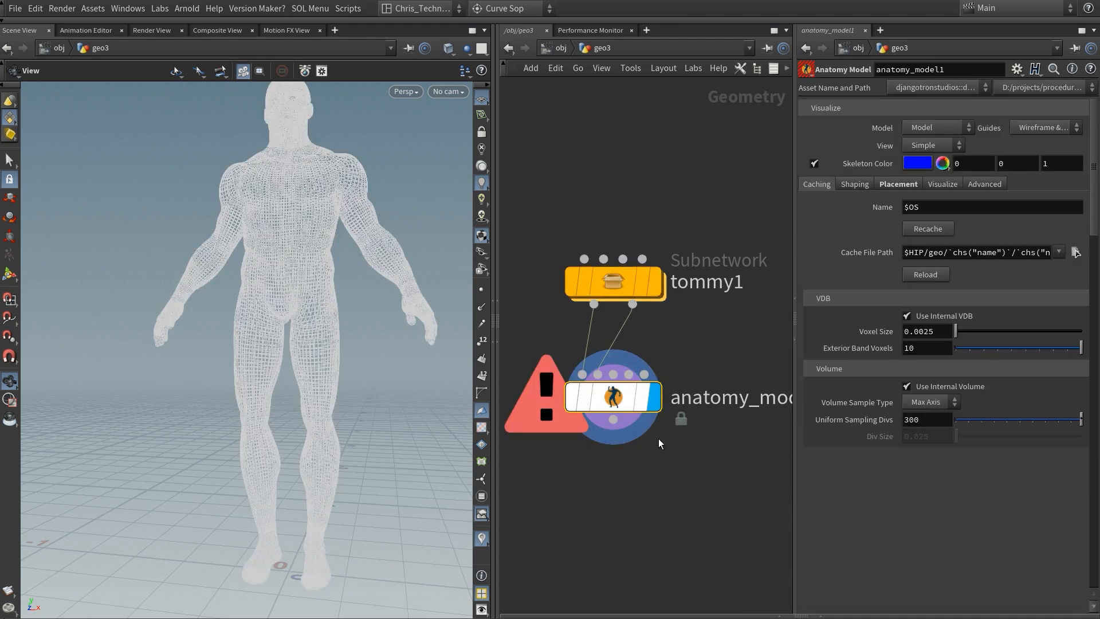
{"action": "middle_click_drag", "start_coordinate": [667, 474], "coordinate": [666, 380]}
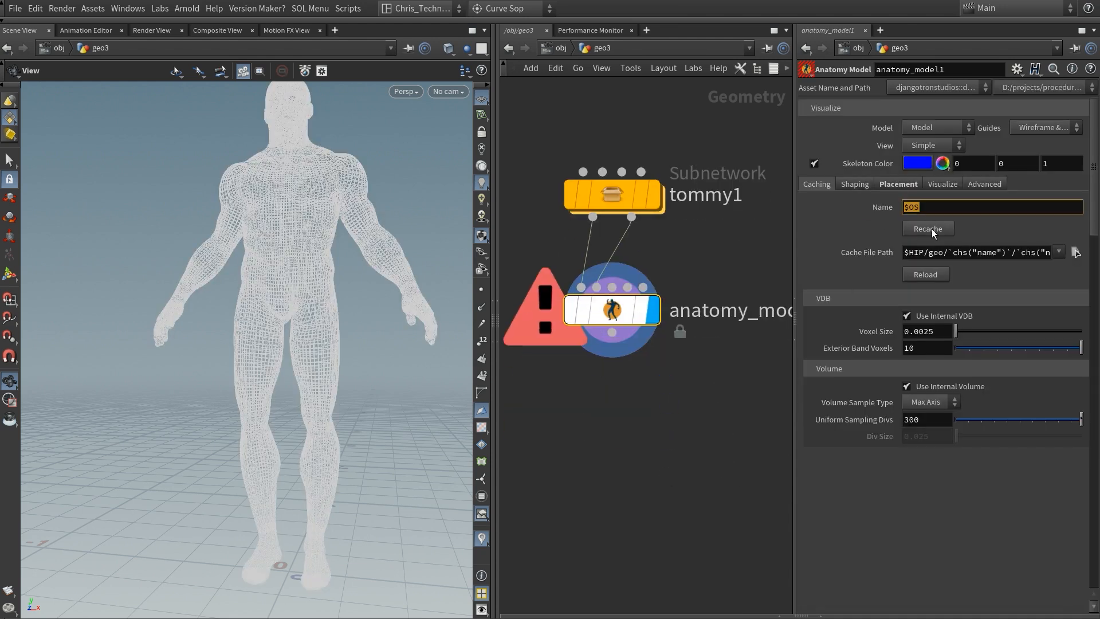
Step: Set the Anatomy Model's cache name to tommy1 and recache it
{"action": "type", "text": "tommy"}
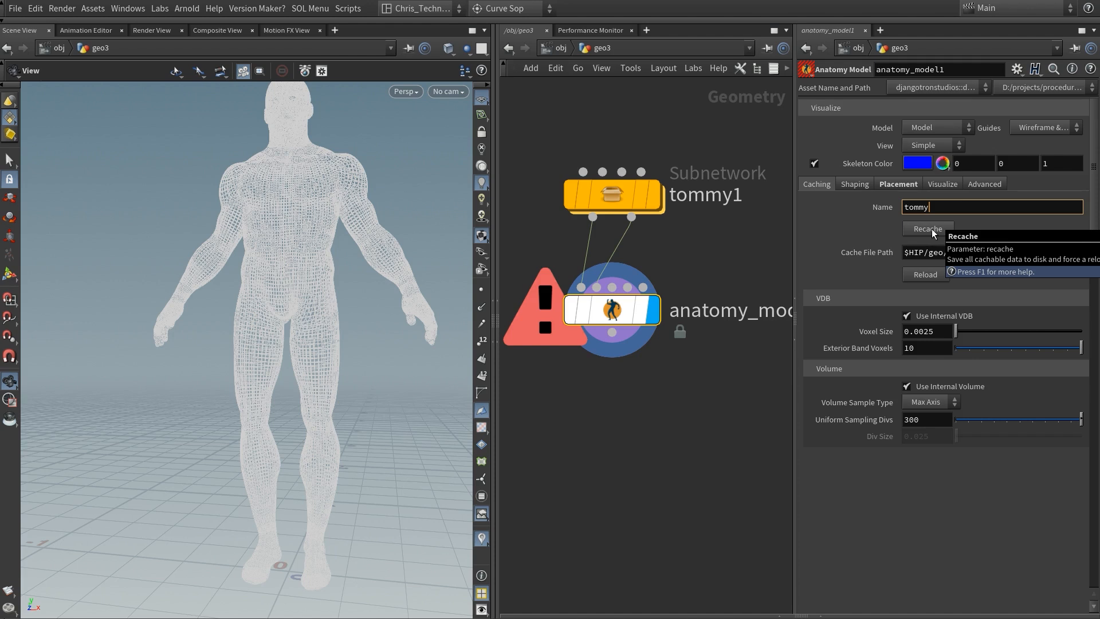
{"action": "type", "text": "1"}
{"action": "key", "text": "Return"}
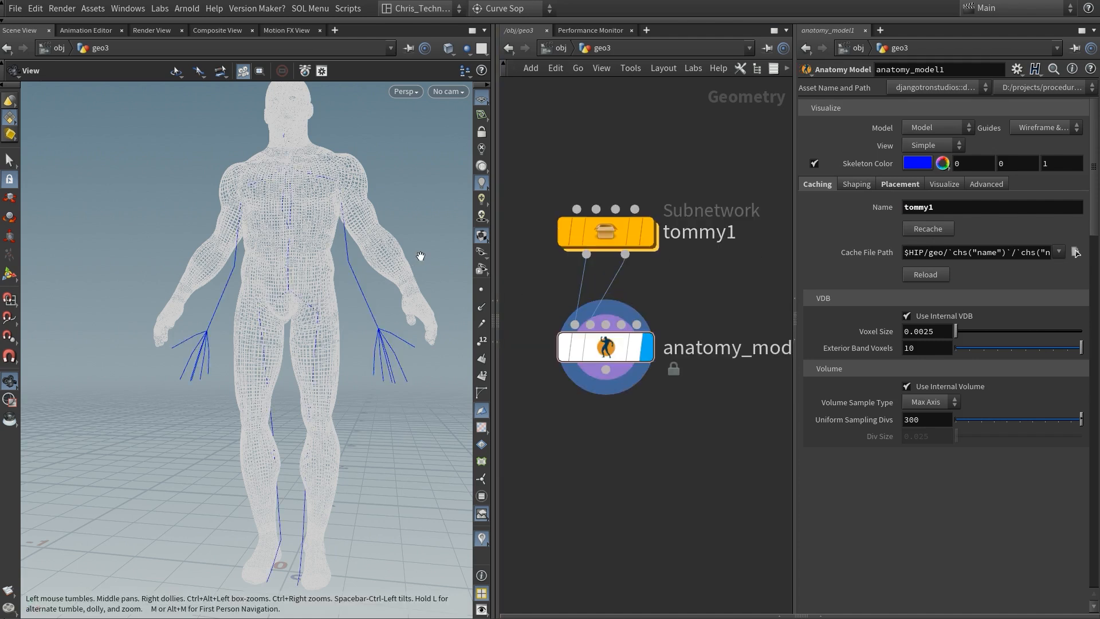
Step: Activate the Anatomy Model viewport tool and set its guides to Wireframe Or Ghost
{"action": "left_click_drag", "start_coordinate": [332, 263], "coordinate": [329, 298]}
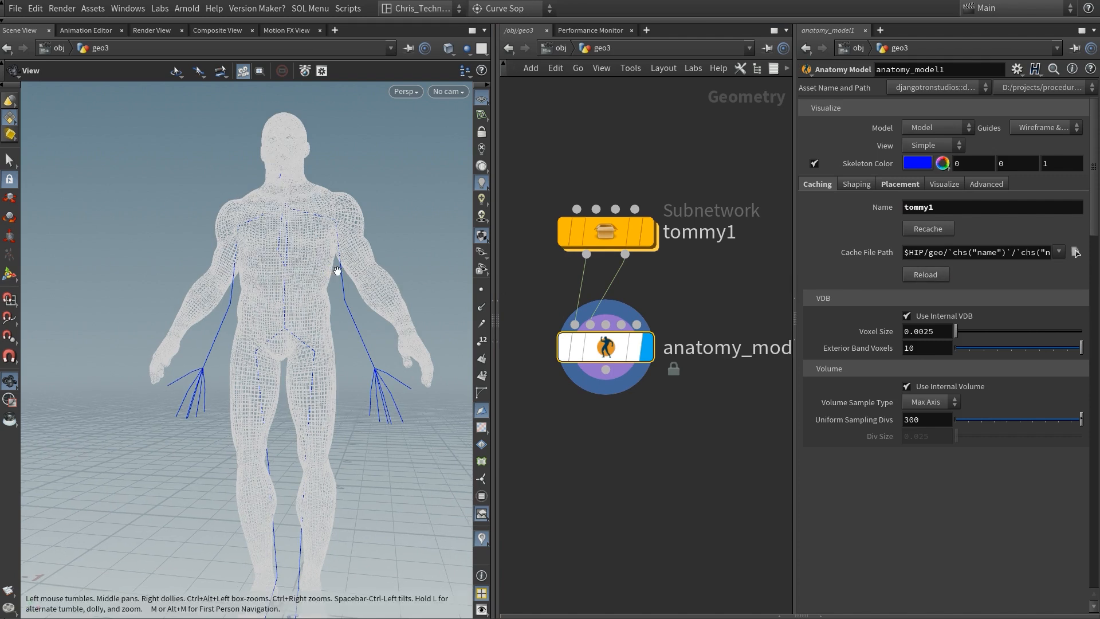
{"action": "key", "text": "Return"}
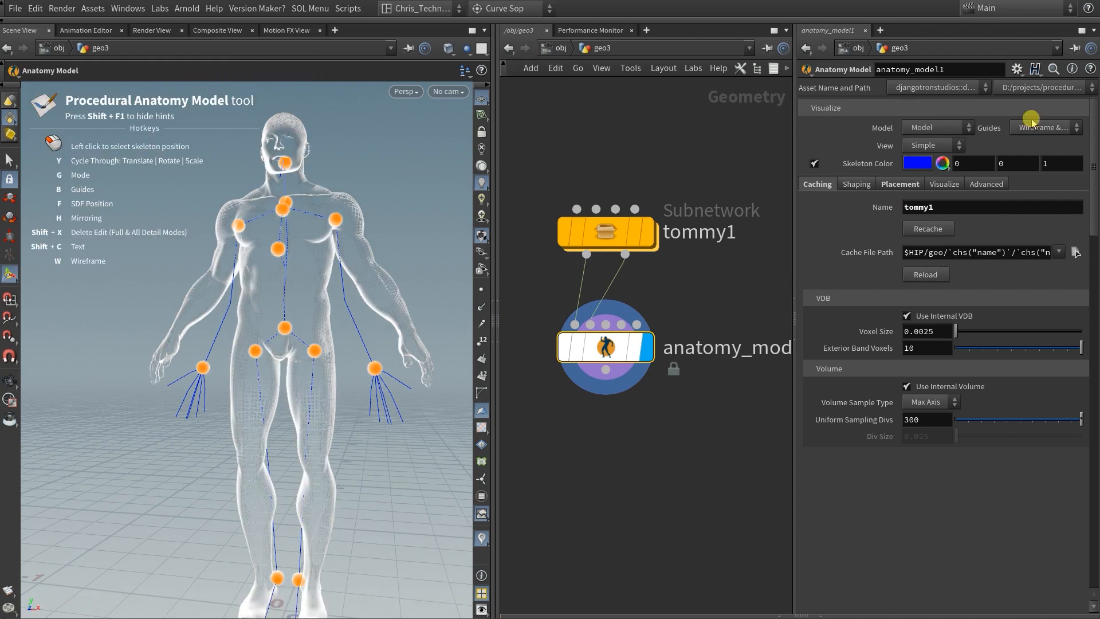
{"action": "left_click", "coordinate": [1033, 125]}
{"action": "left_click", "coordinate": [277, 248]}
{"action": "right_click", "coordinate": [331, 269]}
{"action": "mouse_move", "coordinate": [391, 309]}
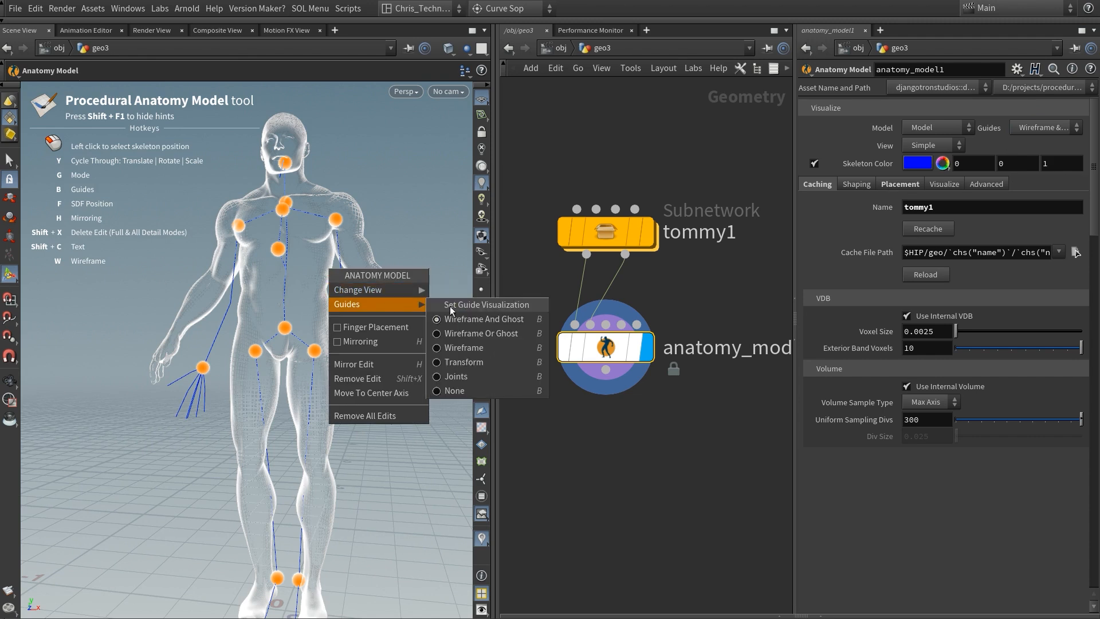
{"action": "left_click", "coordinate": [476, 334]}
Step: Place the character's left wrist joint inside the wrist using SDF positioning, with the viewport widened
{"action": "middle_click_drag", "start_coordinate": [387, 202], "coordinate": [355, 238], "text": "alt"}
{"action": "left_click", "coordinate": [344, 403]}
{"action": "scroll", "coordinate": [377, 370], "scroll_direction": "up", "scroll_amount": 3}
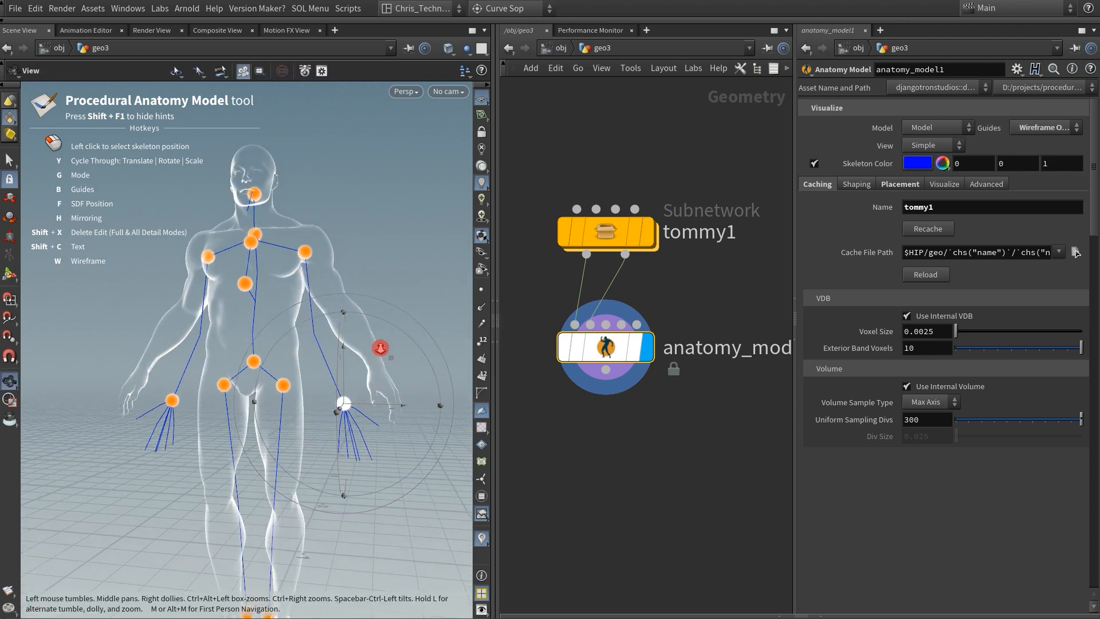
{"action": "left_click_drag", "start_coordinate": [497, 378], "coordinate": [605, 380]}
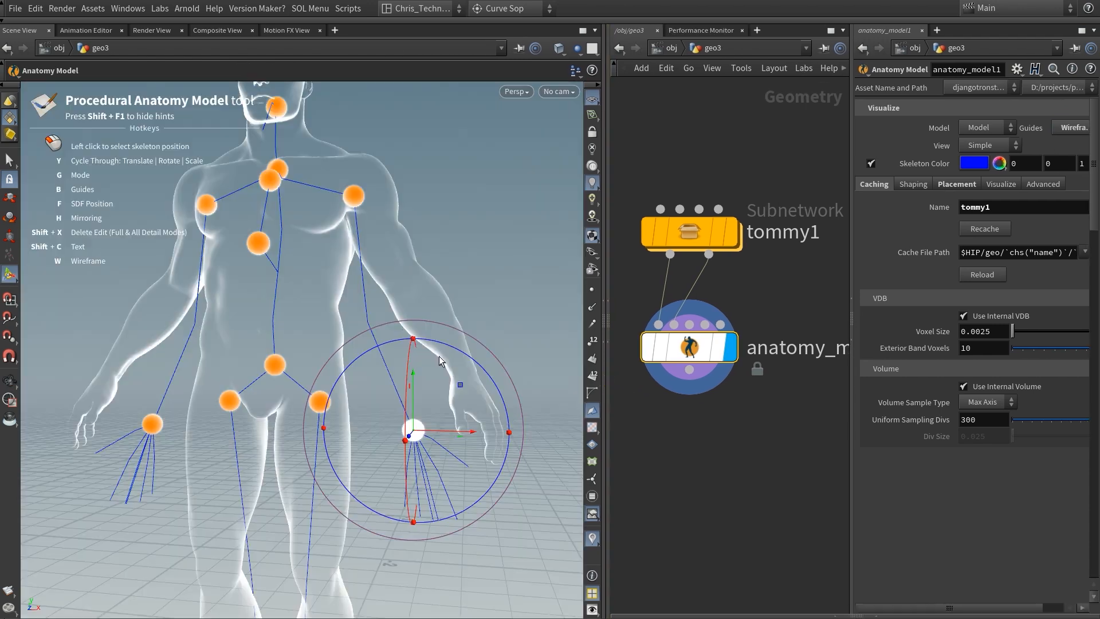
{"action": "key", "text": "f"}
{"action": "left_click", "coordinate": [471, 373]}
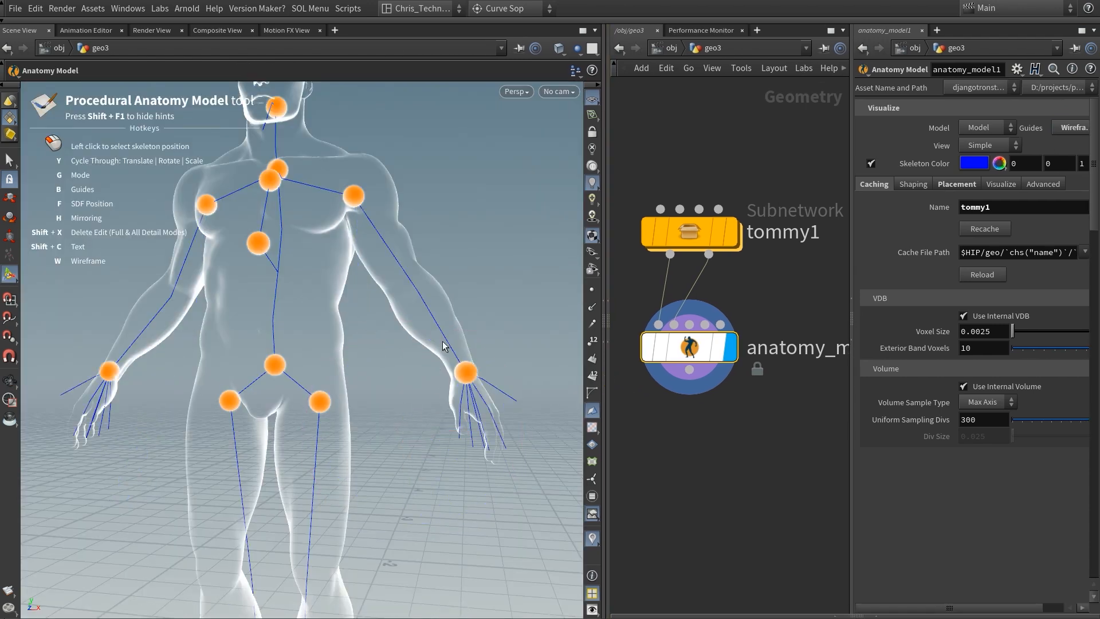
Step: Move the character's left hip joint outward and position it within the upper thigh using SDF positioning
{"action": "left_click", "coordinate": [319, 403]}
{"action": "left_click_drag", "start_coordinate": [321, 401], "coordinate": [381, 386], "text": "alt"}
{"action": "key", "text": "f"}
{"action": "left_click", "coordinate": [326, 383]}
Step: Place the character's left ankle joint inside the ankle using SDF positioning
{"action": "middle_click_drag", "start_coordinate": [358, 472], "coordinate": [352, 232], "text": "alt"}
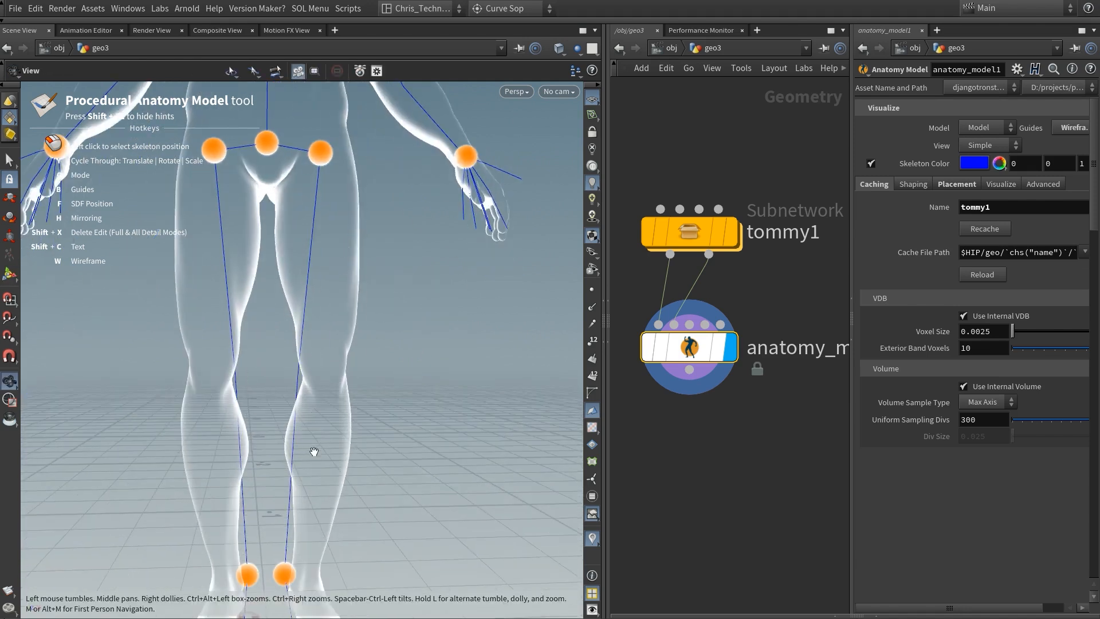
{"action": "middle_click_drag", "start_coordinate": [314, 452], "coordinate": [331, 391], "text": "alt"}
{"action": "left_click", "coordinate": [298, 510]}
{"action": "middle_click_drag", "start_coordinate": [375, 524], "coordinate": [324, 409], "text": "alt"}
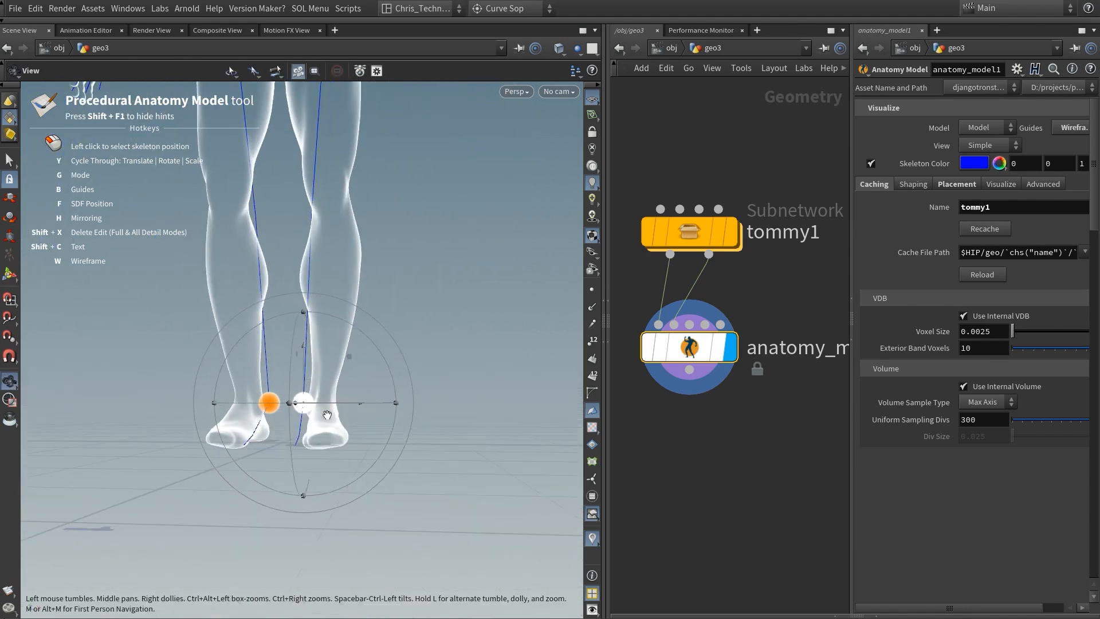
{"action": "key", "text": "f"}
{"action": "left_click", "coordinate": [327, 409]}
Step: Reposition the left wrist joint within the wrist volume using SDF positioning from a close view
{"action": "left_click_drag", "start_coordinate": [407, 307], "coordinate": [494, 240], "text": "alt"}
{"action": "middle_click_drag", "start_coordinate": [494, 240], "coordinate": [420, 310], "text": "alt"}
{"action": "right_click_drag", "start_coordinate": [420, 309], "coordinate": [539, 229], "text": "alt"}
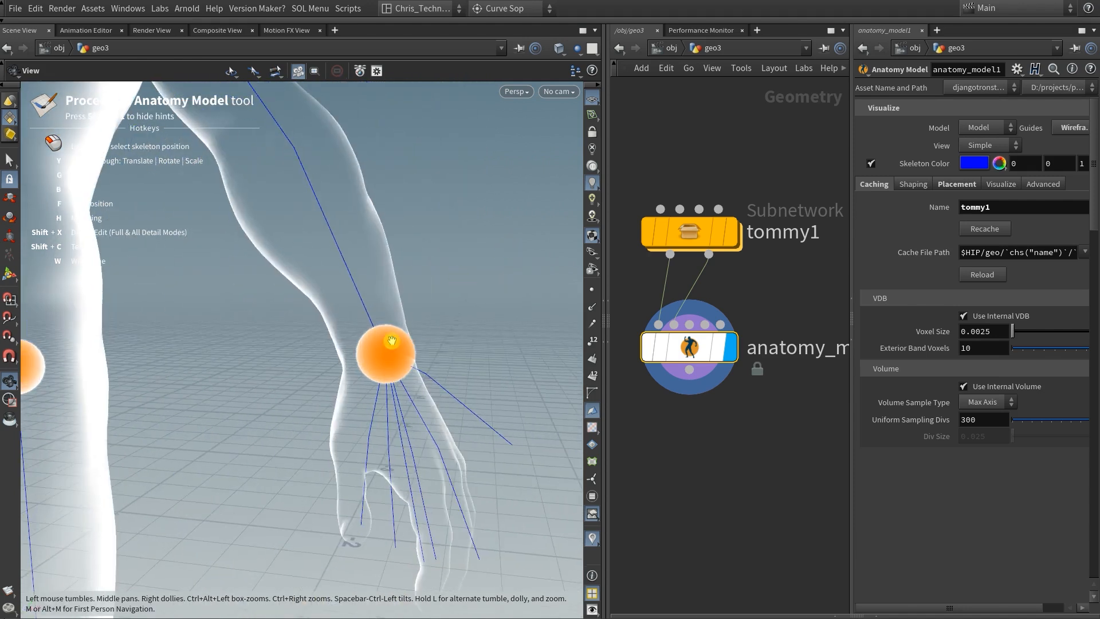
{"action": "left_click_drag", "start_coordinate": [392, 340], "coordinate": [445, 324], "text": "alt"}
{"action": "middle_click_drag", "start_coordinate": [552, 316], "coordinate": [390, 364], "text": "alt"}
{"action": "left_click", "coordinate": [397, 367]}
{"action": "key", "text": "f"}
{"action": "left_click", "coordinate": [385, 365]}
{"action": "left_click_drag", "start_coordinate": [385, 363], "coordinate": [236, 396], "text": "alt"}
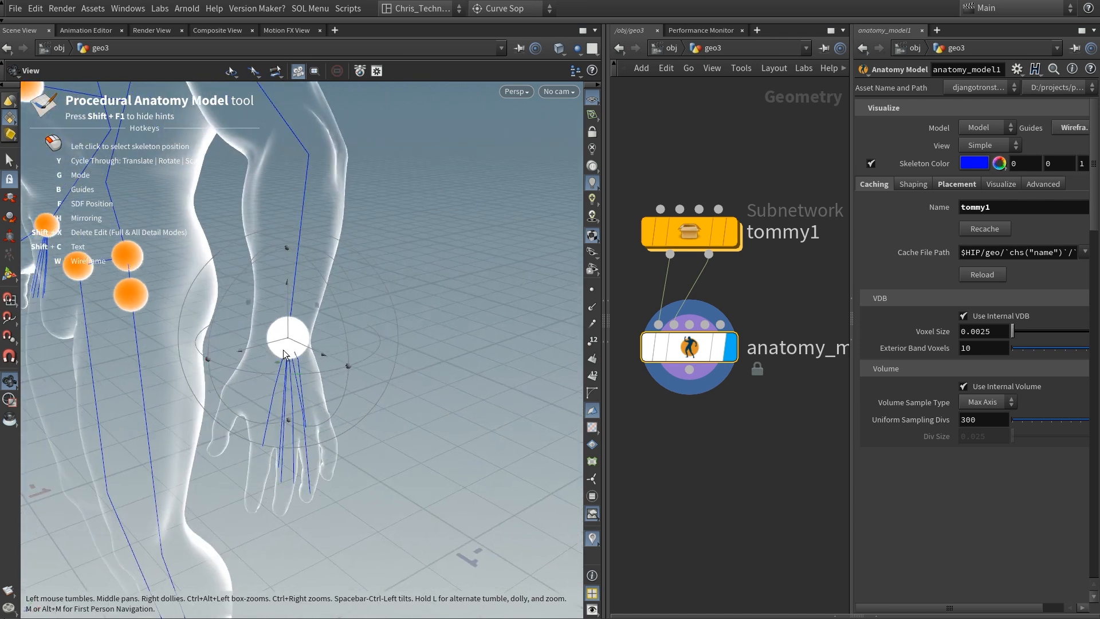
Step: Refine the left wrist joint's SDF position from another viewing angle
{"action": "key", "text": "f"}
{"action": "left_click", "coordinate": [285, 343]}
{"action": "left_click", "coordinate": [282, 343]}
{"action": "left_click_drag", "start_coordinate": [282, 342], "coordinate": [362, 314], "text": "alt"}
{"action": "left_click_drag", "start_coordinate": [293, 340], "coordinate": [200, 362]}
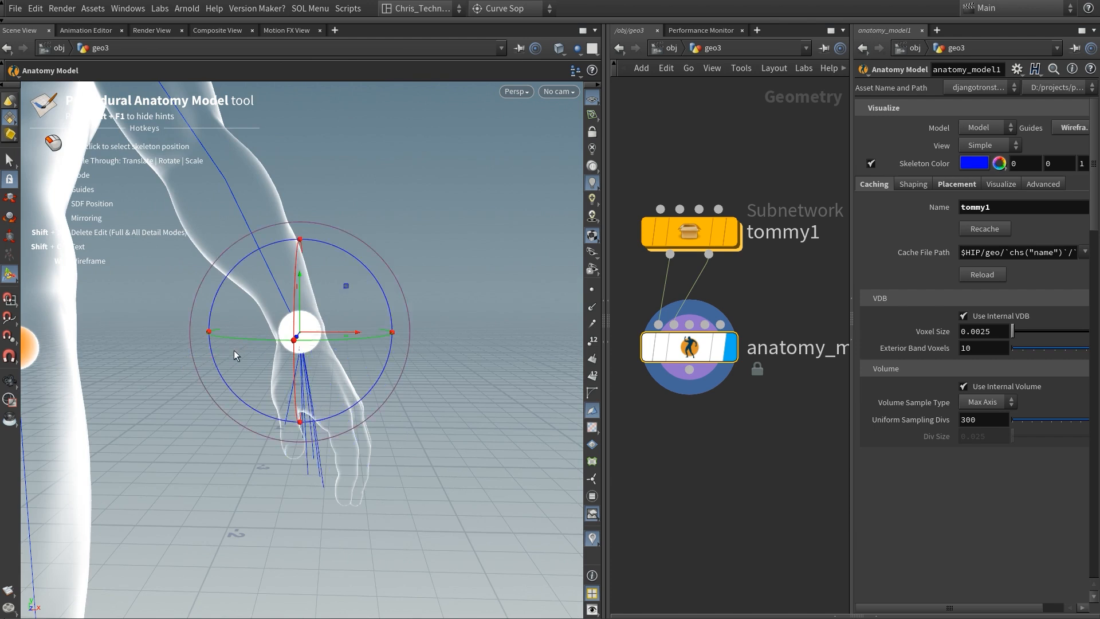
Step: Set the left wrist transform handle's alignment to Component
{"action": "mouse_move", "coordinate": [377, 314]}
{"action": "left_mouse_down", "text": "alt"}
{"action": "mouse_move", "coordinate": [390, 290]}
{"action": "mouse_move", "coordinate": [432, 302]}
{"action": "mouse_move", "coordinate": [359, 300]}
{"action": "mouse_move", "coordinate": [376, 322]}
{"action": "left_mouse_up", "text": "alt"}
{"action": "left_click_drag", "start_coordinate": [393, 375], "coordinate": [302, 401]}
{"action": "left_click_drag", "start_coordinate": [314, 449], "coordinate": [335, 360], "text": "alt"}
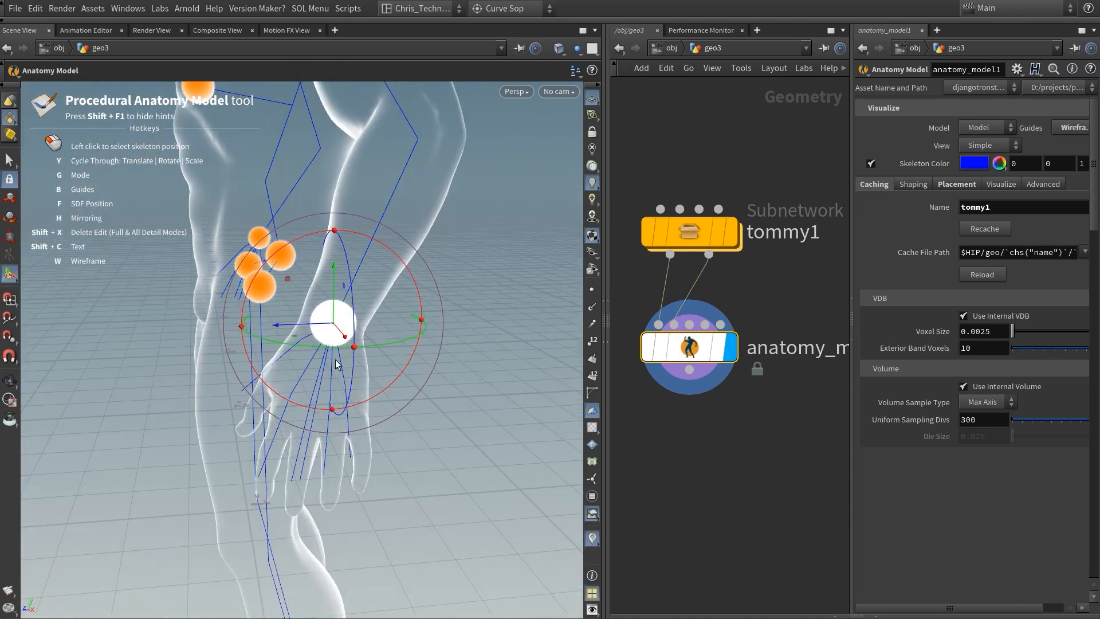
{"action": "right_click", "coordinate": [331, 330]}
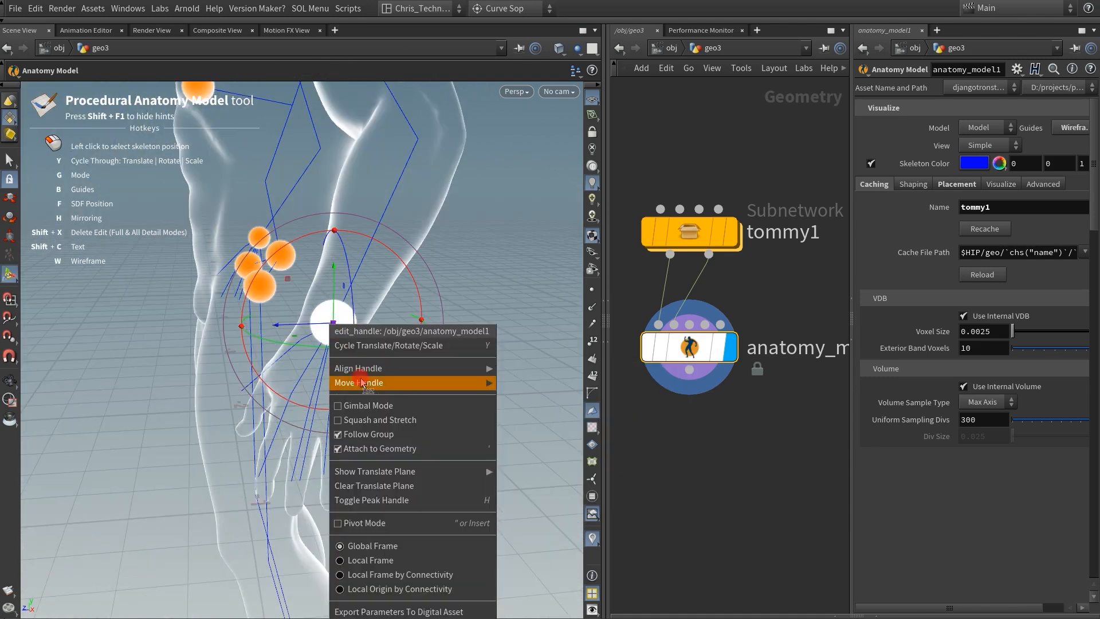
{"action": "left_click", "coordinate": [478, 370]}
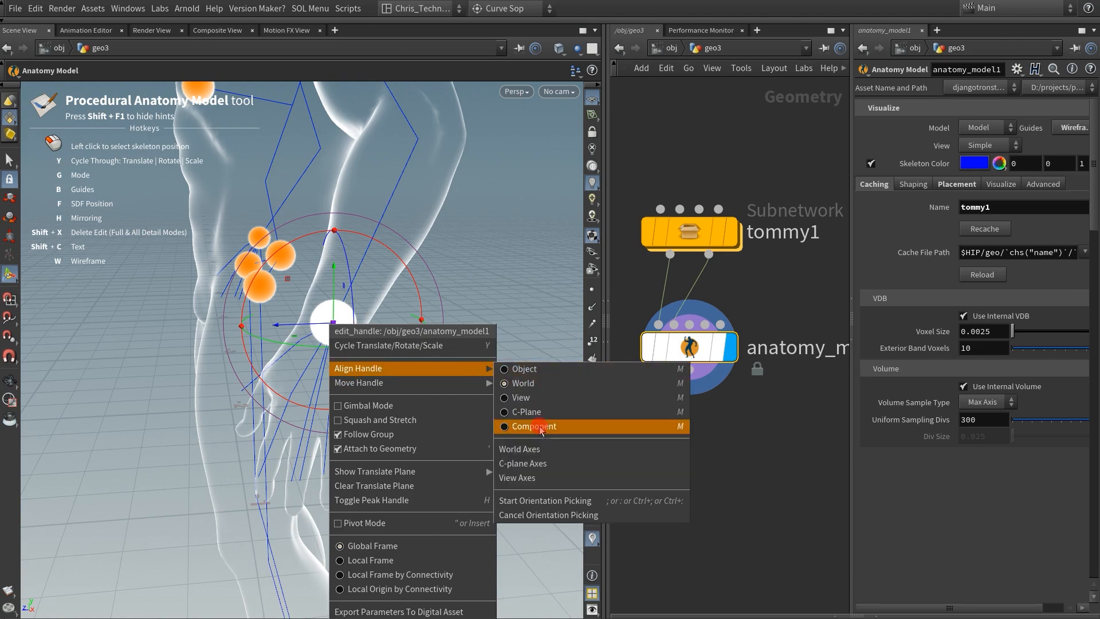
{"action": "left_click", "coordinate": [540, 427]}
Step: Rotate the left wrist joint to align the finger bones with the hand, and adjust their overall scale
{"action": "left_click_drag", "start_coordinate": [370, 357], "coordinate": [442, 356], "text": "alt"}
{"action": "mouse_move", "coordinate": [329, 385]}
{"action": "left_mouse_down", "text": "alt"}
{"action": "mouse_move", "coordinate": [235, 398]}
{"action": "mouse_move", "coordinate": [314, 399]}
{"action": "left_mouse_up", "text": "alt"}
{"action": "right_click", "coordinate": [318, 404]}
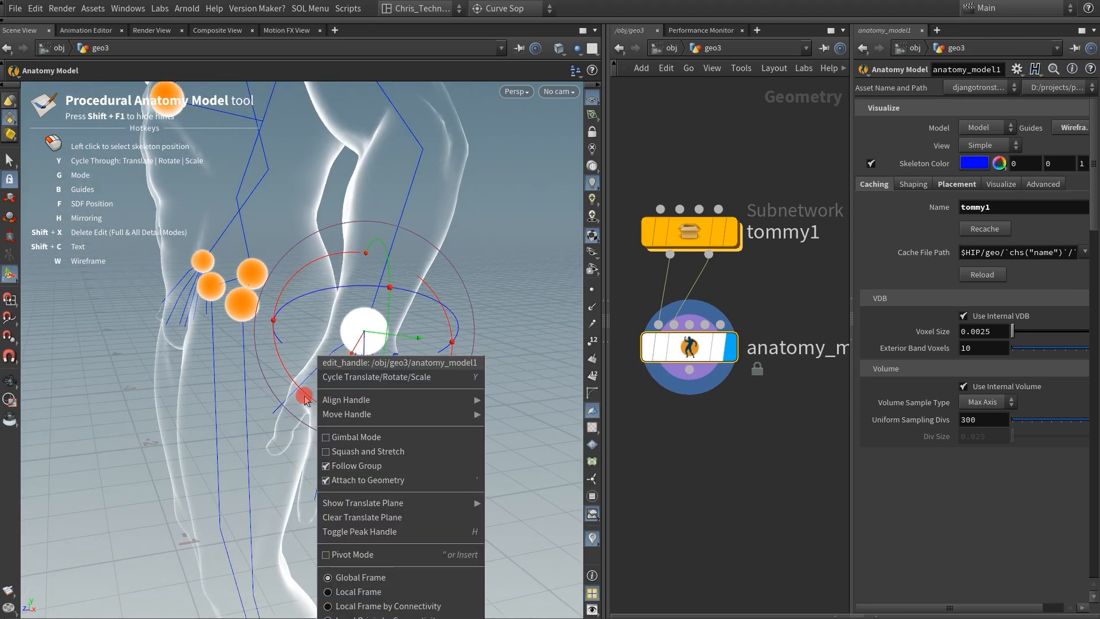
{"action": "left_click", "coordinate": [304, 397]}
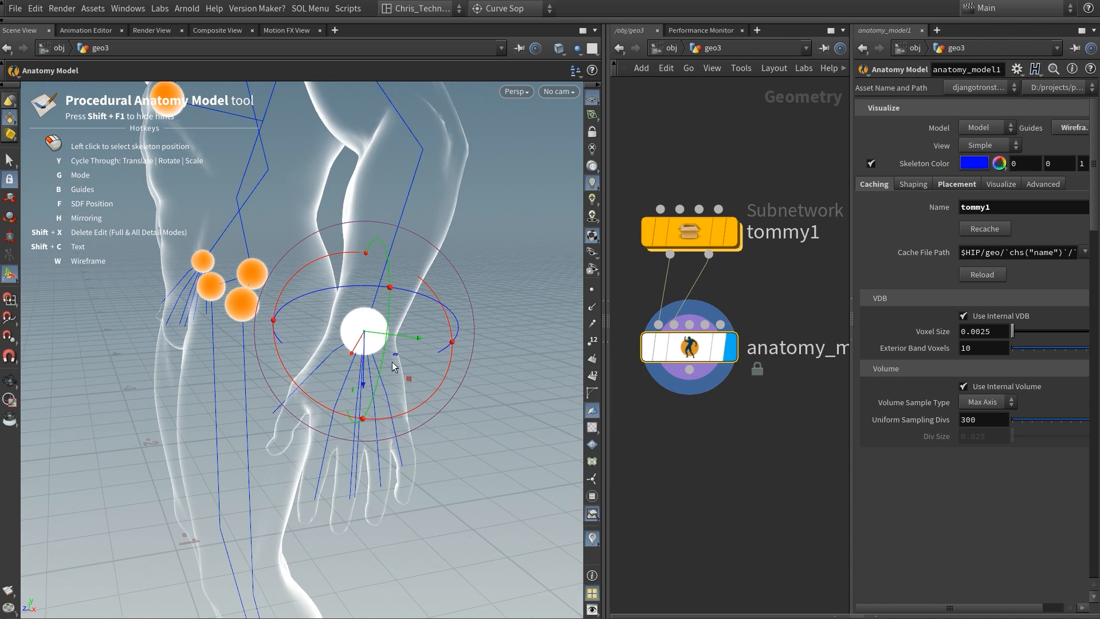
{"action": "key", "text": "y"}
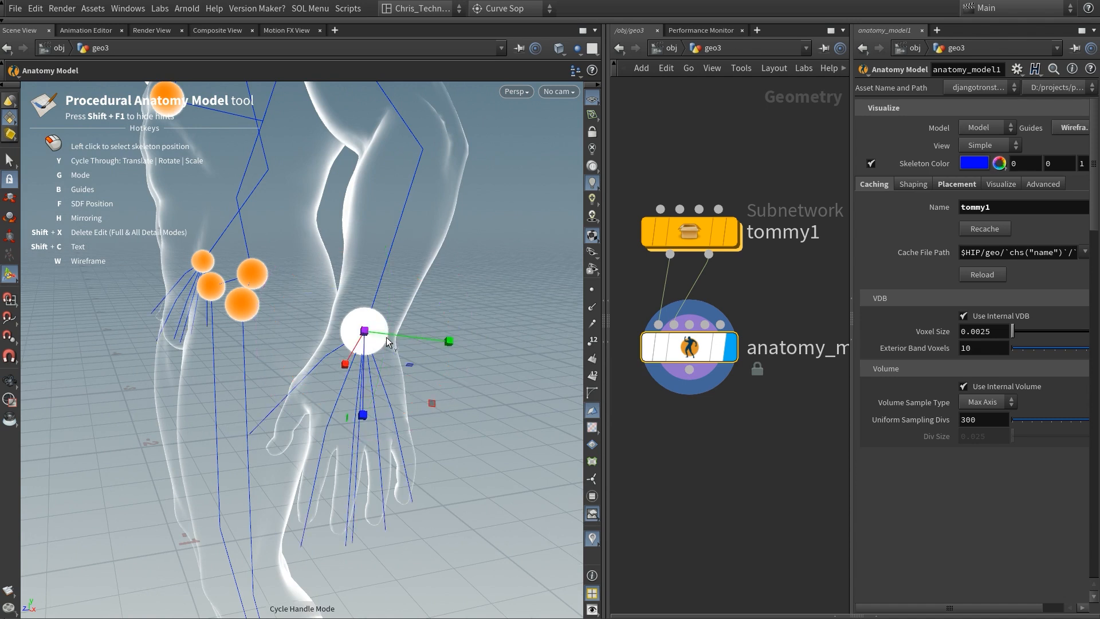
{"action": "left_click_drag", "start_coordinate": [369, 335], "coordinate": [367, 338]}
Step: Turn on Finger Placement for the anatomy model and adjust the scale of the left hand bones with the wrist handle
{"action": "right_click", "coordinate": [439, 373]}
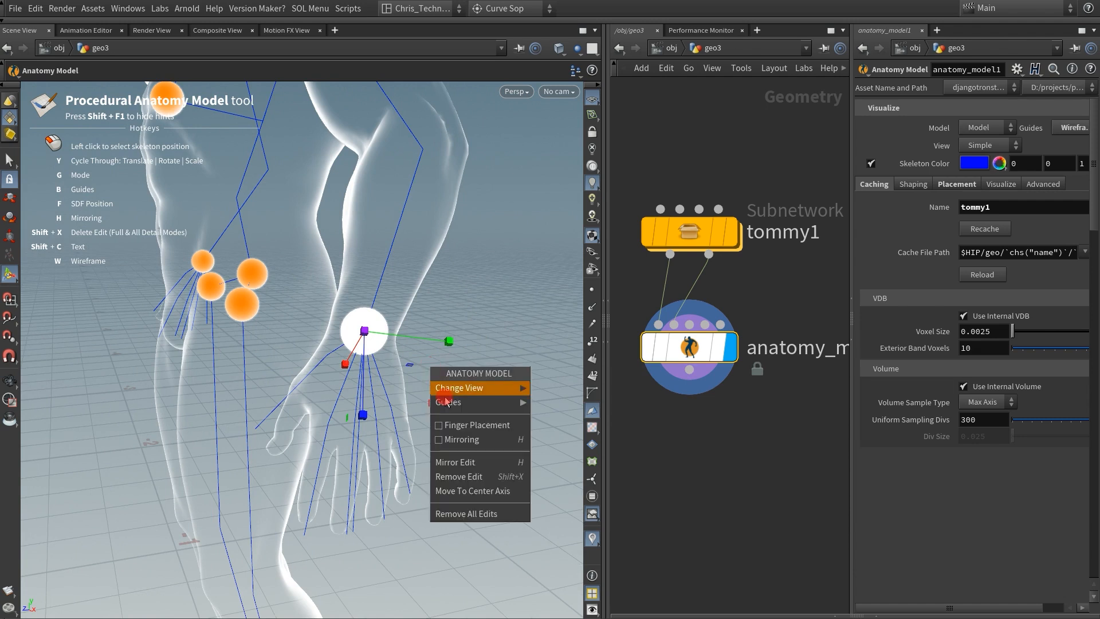
{"action": "left_click", "coordinate": [466, 432]}
{"action": "left_click_drag", "start_coordinate": [412, 394], "coordinate": [398, 359], "text": "alt"}
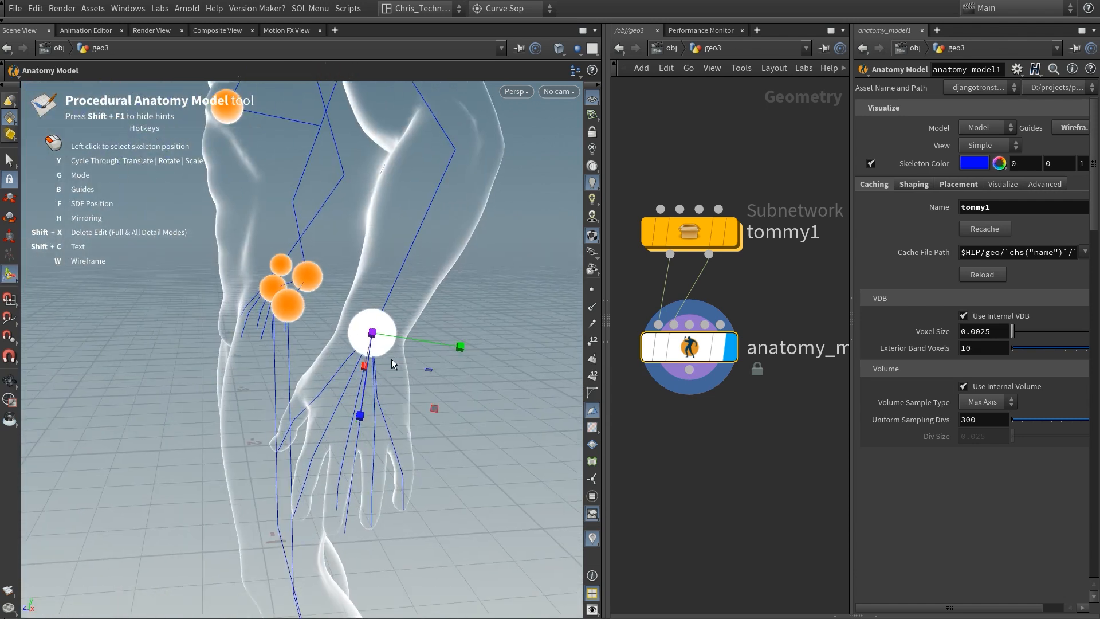
{"action": "left_click_drag", "start_coordinate": [360, 418], "coordinate": [336, 414], "text": "alt"}
Step: Reposition the left shoulder joint within the shoulder volume from a side view
{"action": "left_click", "coordinate": [300, 304]}
{"action": "left_click_drag", "start_coordinate": [344, 277], "coordinate": [416, 280], "text": "alt"}
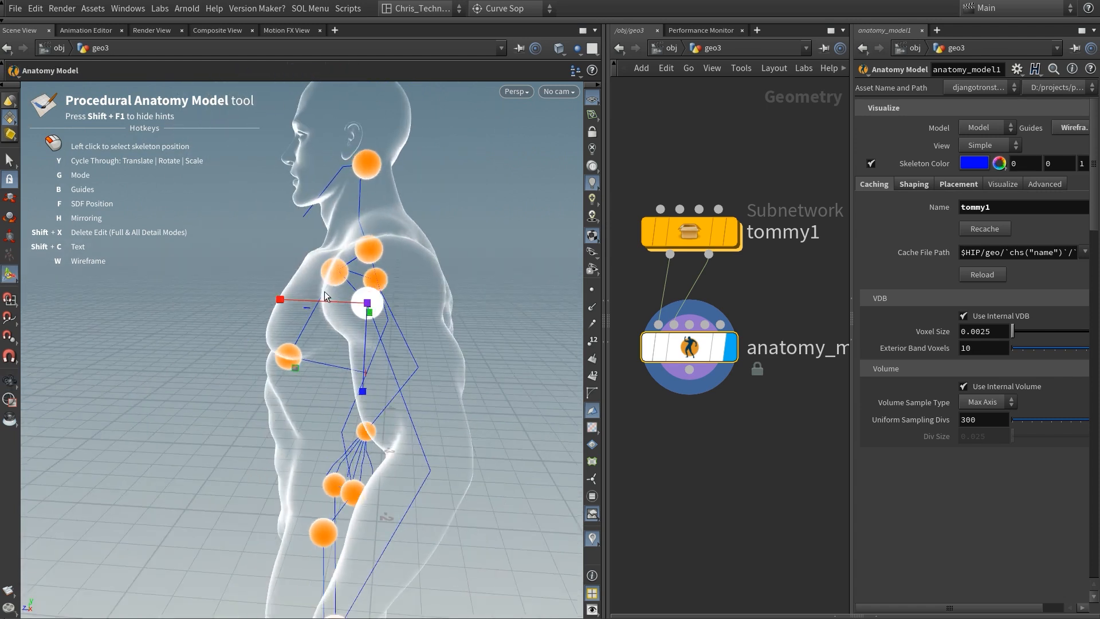
{"action": "mouse_move", "coordinate": [368, 311]}
{"action": "left_mouse_down", "text": "alt"}
{"action": "mouse_move", "coordinate": [358, 322]}
{"action": "mouse_move", "coordinate": [371, 321]}
{"action": "left_mouse_up", "text": "alt"}
{"action": "key", "text": "y"}
{"action": "key", "text": "y"}
{"action": "left_click_drag", "start_coordinate": [370, 282], "coordinate": [366, 268], "text": "alt"}
{"action": "scroll", "coordinate": [355, 287], "scroll_direction": "up", "scroll_amount": 3}
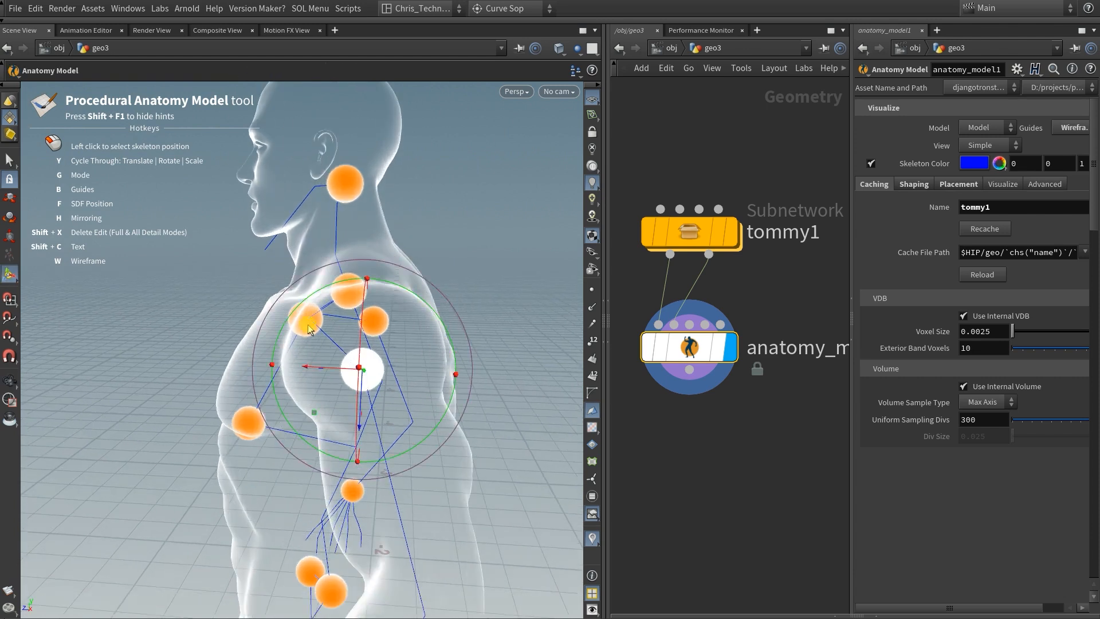
Step: Move the upper and lower sternum joints forward toward the front surface of the chest
{"action": "left_click", "coordinate": [308, 323]}
{"action": "left_click_drag", "start_coordinate": [308, 322], "coordinate": [274, 312], "text": "alt"}
{"action": "left_click_drag", "start_coordinate": [202, 339], "coordinate": [167, 314]}
{"action": "left_click", "coordinate": [205, 465]}
{"action": "left_click_drag", "start_coordinate": [204, 465], "coordinate": [196, 436], "text": "alt"}
{"action": "left_click_drag", "start_coordinate": [408, 287], "coordinate": [360, 346], "text": "alt"}
Step: Reposition the neck base joint and the head joint to fit the neck and skull
{"action": "left_click", "coordinate": [386, 326]}
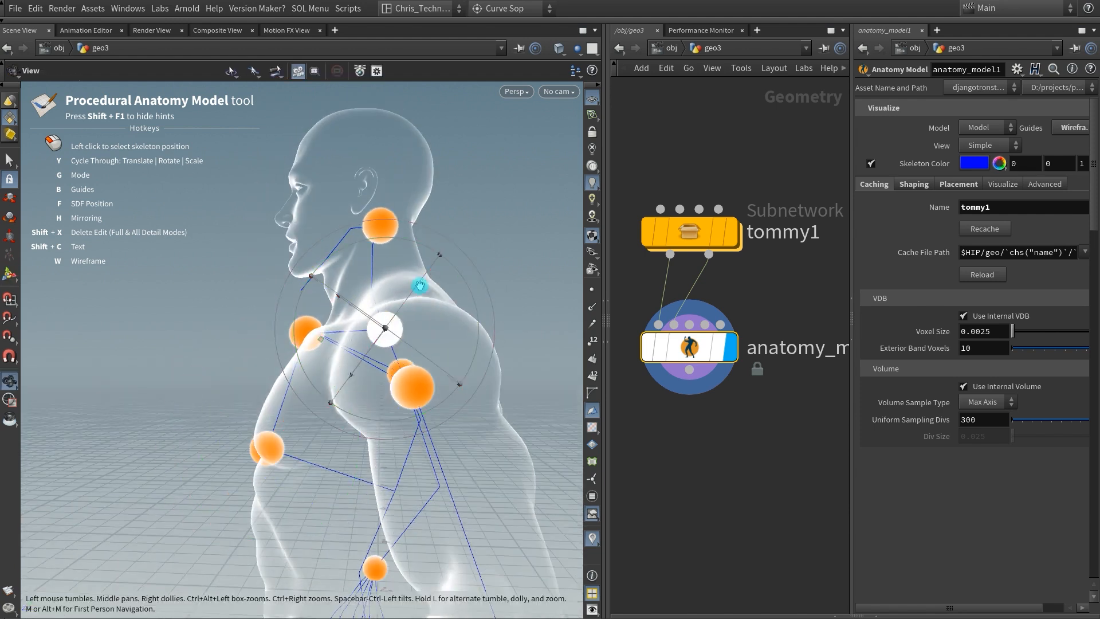
{"action": "left_click_drag", "start_coordinate": [419, 287], "coordinate": [354, 338], "text": "alt"}
{"action": "left_click_drag", "start_coordinate": [299, 363], "coordinate": [319, 356]}
{"action": "left_click", "coordinate": [353, 240]}
{"action": "middle_click_drag", "start_coordinate": [391, 285], "coordinate": [394, 349], "text": "alt"}
{"action": "left_click_drag", "start_coordinate": [394, 350], "coordinate": [404, 352], "text": "alt"}
{"action": "left_click_drag", "start_coordinate": [315, 359], "coordinate": [293, 322]}
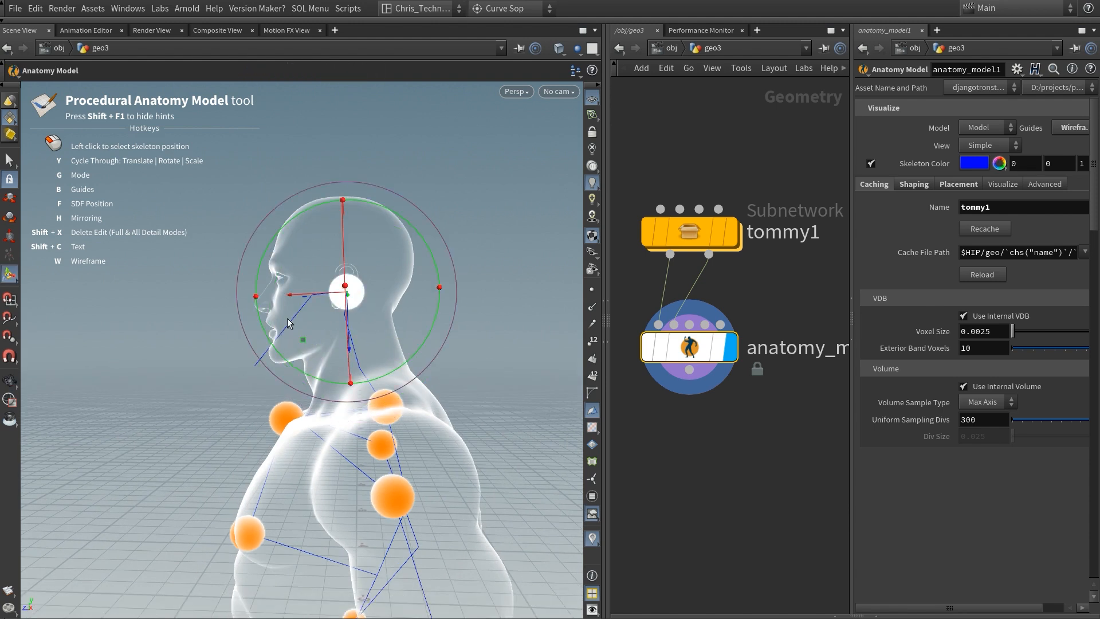
Step: Reposition the left hip joint and the neighbouring pelvis joint within the pelvic area
{"action": "middle_click_drag", "start_coordinate": [308, 340], "coordinate": [333, 172], "text": "alt"}
{"action": "scroll", "coordinate": [338, 275], "scroll_direction": "up", "scroll_amount": 5}
{"action": "left_click_drag", "start_coordinate": [338, 278], "coordinate": [337, 222], "text": "alt"}
{"action": "middle_click_drag", "start_coordinate": [337, 222], "coordinate": [344, 297], "text": "alt"}
{"action": "left_click", "coordinate": [256, 342]}
{"action": "mouse_move", "coordinate": [258, 339]}
{"action": "left_mouse_down", "text": "alt"}
{"action": "mouse_move", "coordinate": [263, 327]}
{"action": "mouse_move", "coordinate": [275, 332]}
{"action": "left_mouse_up", "text": "alt"}
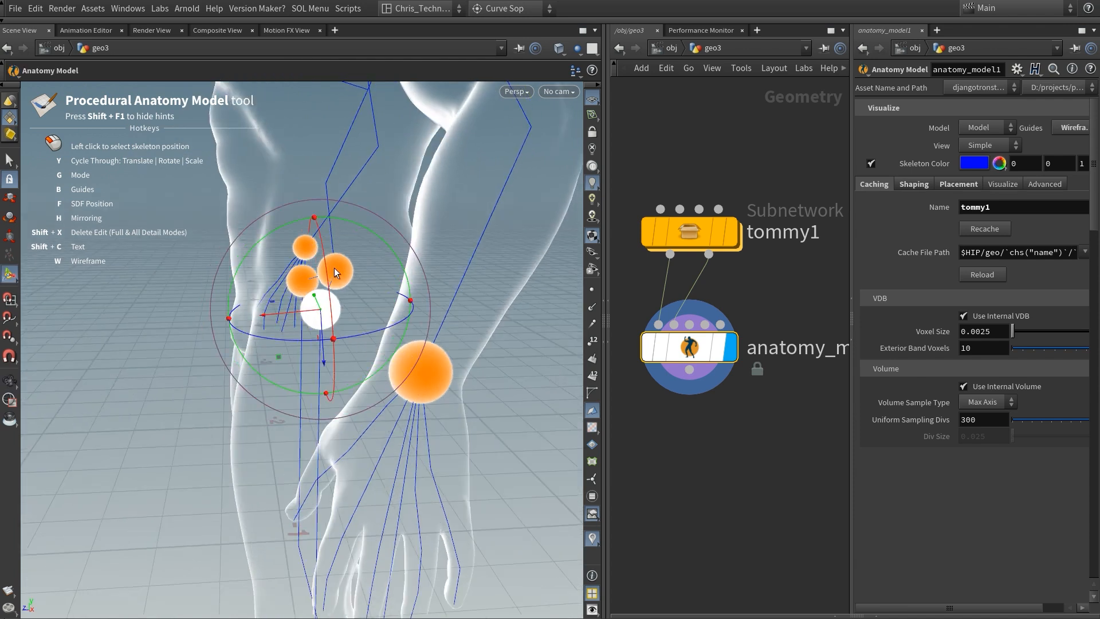
{"action": "left_click", "coordinate": [316, 268]}
{"action": "left_click_drag", "start_coordinate": [293, 321], "coordinate": [288, 308]}
Step: Reposition the left ankle joint within the ankle volume from a side view
{"action": "middle_click_drag", "start_coordinate": [291, 413], "coordinate": [288, 231], "text": "alt"}
{"action": "left_click", "coordinate": [368, 470]}
{"action": "left_click_drag", "start_coordinate": [368, 472], "coordinate": [349, 298], "text": "alt"}
{"action": "middle_click_drag", "start_coordinate": [350, 298], "coordinate": [327, 196], "text": "alt"}
{"action": "right_click_drag", "start_coordinate": [326, 197], "coordinate": [441, 324], "text": "alt"}
{"action": "left_click_drag", "start_coordinate": [441, 324], "coordinate": [444, 463], "text": "alt"}
{"action": "left_click_drag", "start_coordinate": [364, 447], "coordinate": [360, 440]}
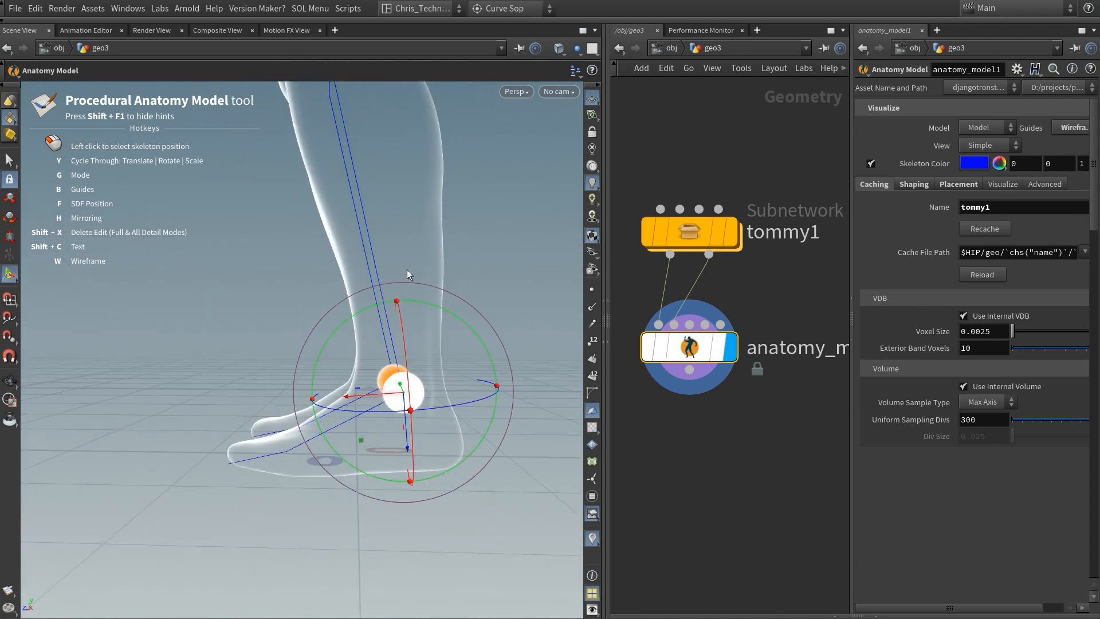
Step: Check the fitted joints from the feet up to the whole body
{"action": "right_click_drag", "start_coordinate": [402, 340], "coordinate": [364, 162], "text": "alt"}
{"action": "middle_click_drag", "start_coordinate": [363, 162], "coordinate": [338, 372], "text": "alt"}
{"action": "left_click_drag", "start_coordinate": [338, 372], "coordinate": [336, 292], "text": "alt"}
{"action": "middle_click_drag", "start_coordinate": [336, 292], "coordinate": [355, 453], "text": "alt"}
{"action": "right_click_drag", "start_coordinate": [355, 244], "coordinate": [283, 450], "text": "alt"}
{"action": "middle_click_drag", "start_coordinate": [283, 449], "coordinate": [295, 384], "text": "alt"}
{"action": "left_click_drag", "start_coordinate": [295, 384], "coordinate": [380, 401], "text": "alt"}
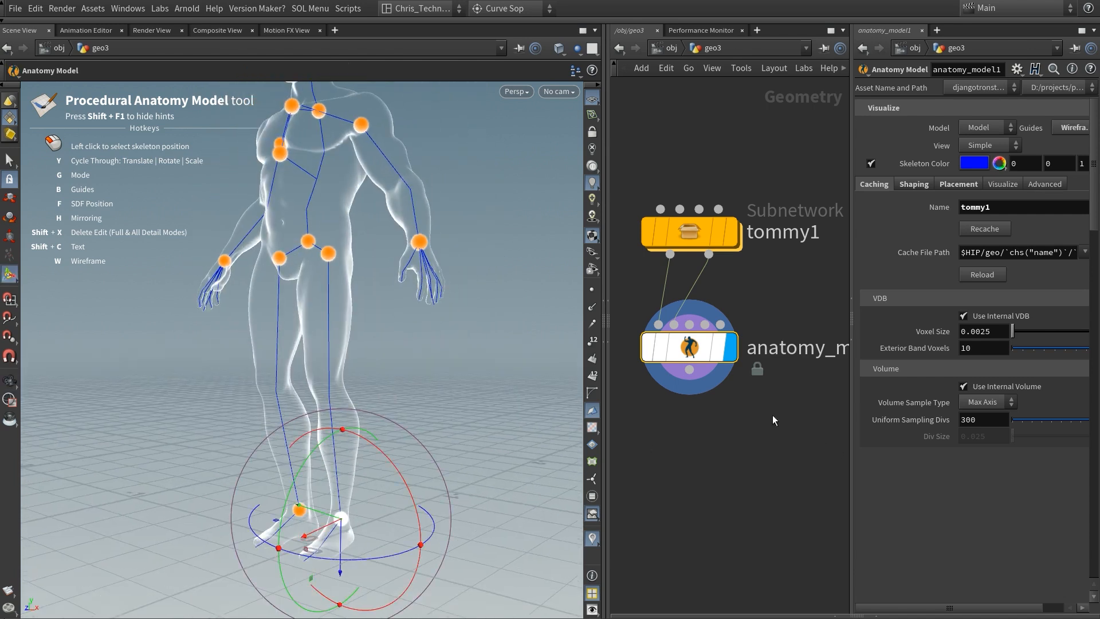
Step: Add an Anatomy Skeleton (Dev) node below anatomy_model1, feed it from the model's output, and display it
{"action": "middle_click_drag", "start_coordinate": [740, 391], "coordinate": [742, 389]}
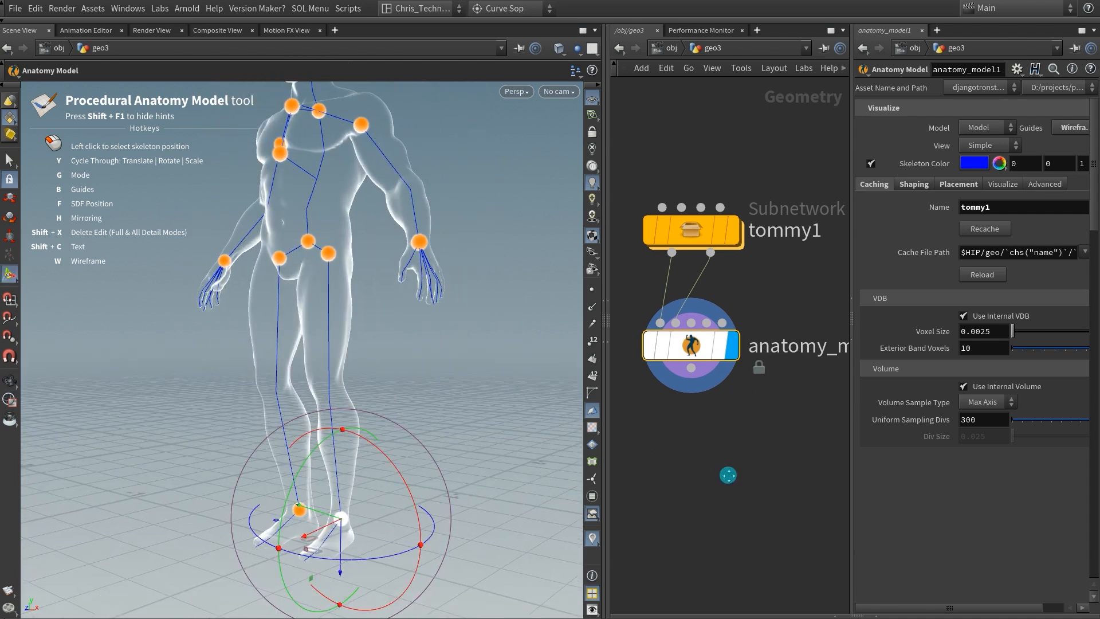
{"action": "middle_click_drag", "start_coordinate": [728, 475], "coordinate": [690, 437]}
{"action": "key", "text": "Tab"}
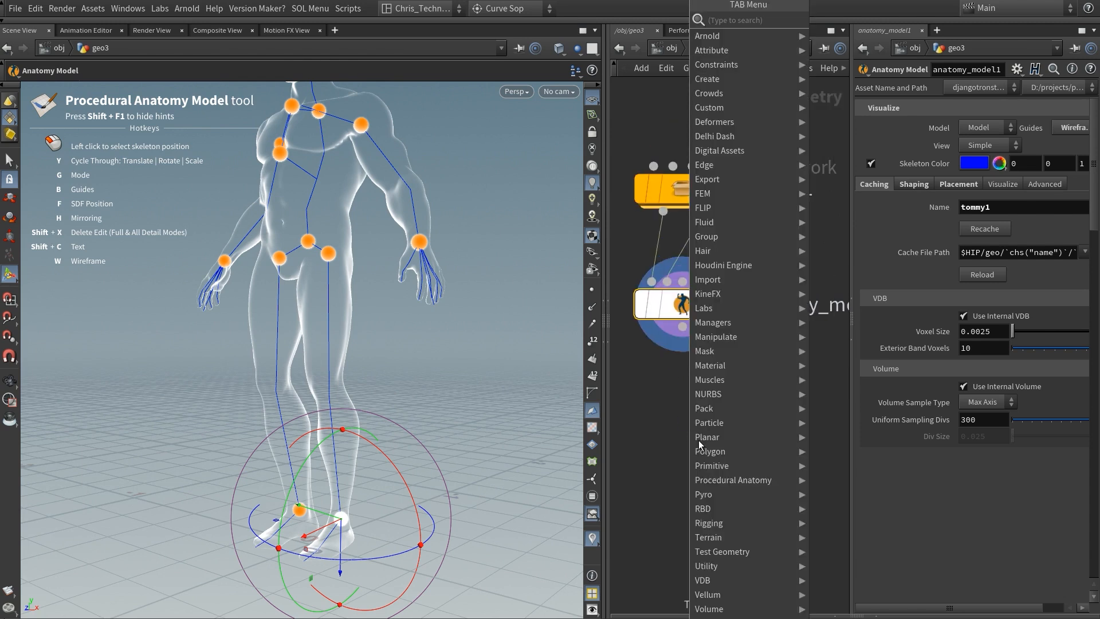
{"action": "mouse_move", "coordinate": [730, 479]}
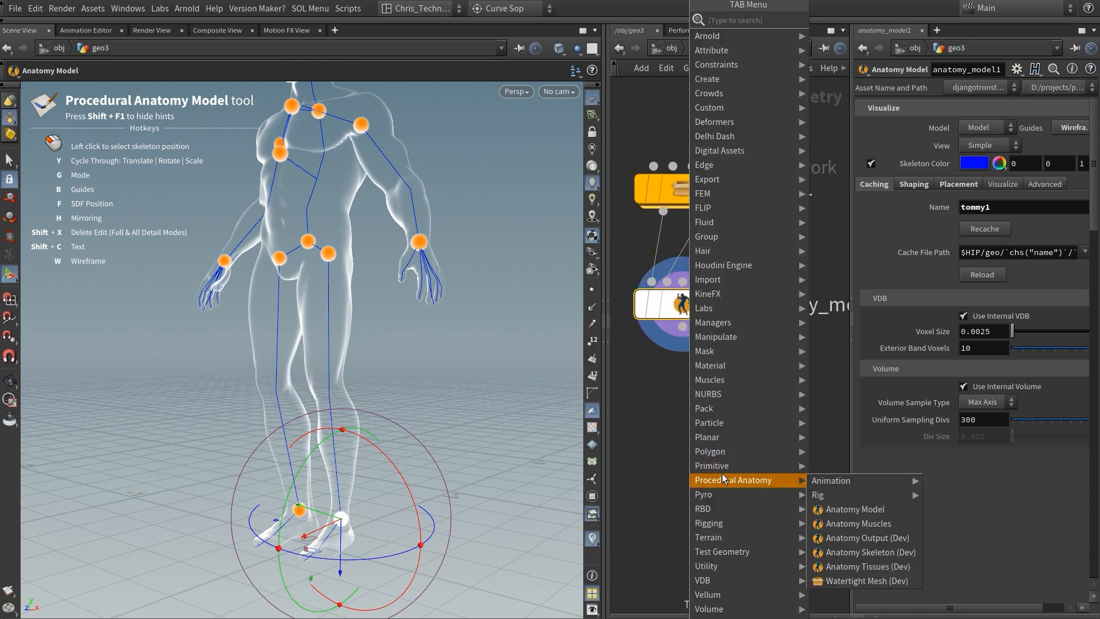
{"action": "left_click", "coordinate": [868, 552]}
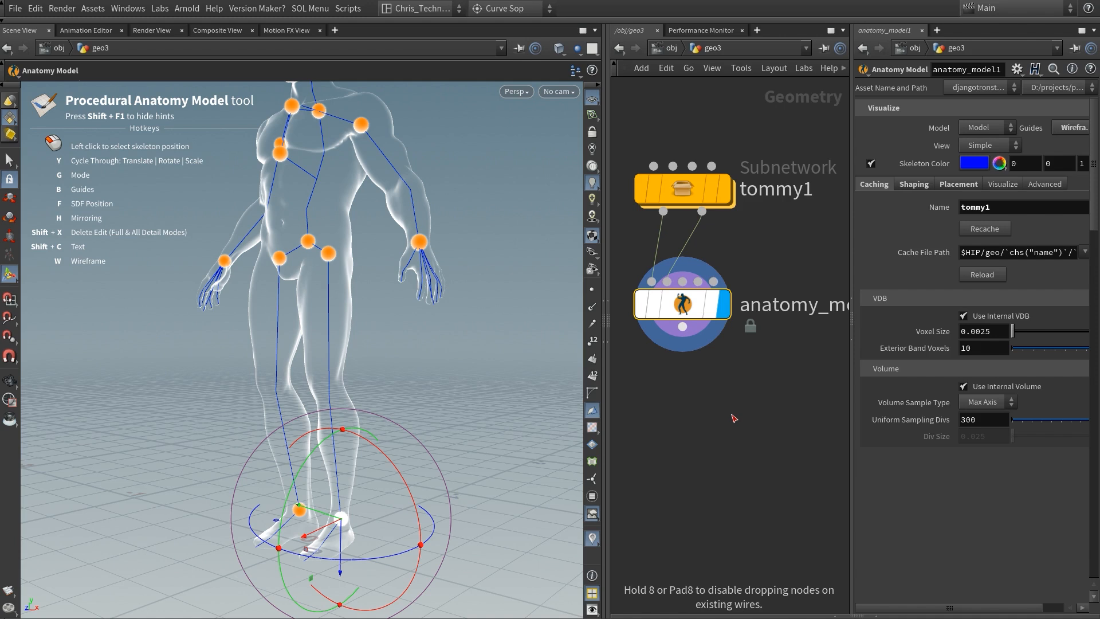
{"action": "key", "text": "Return"}
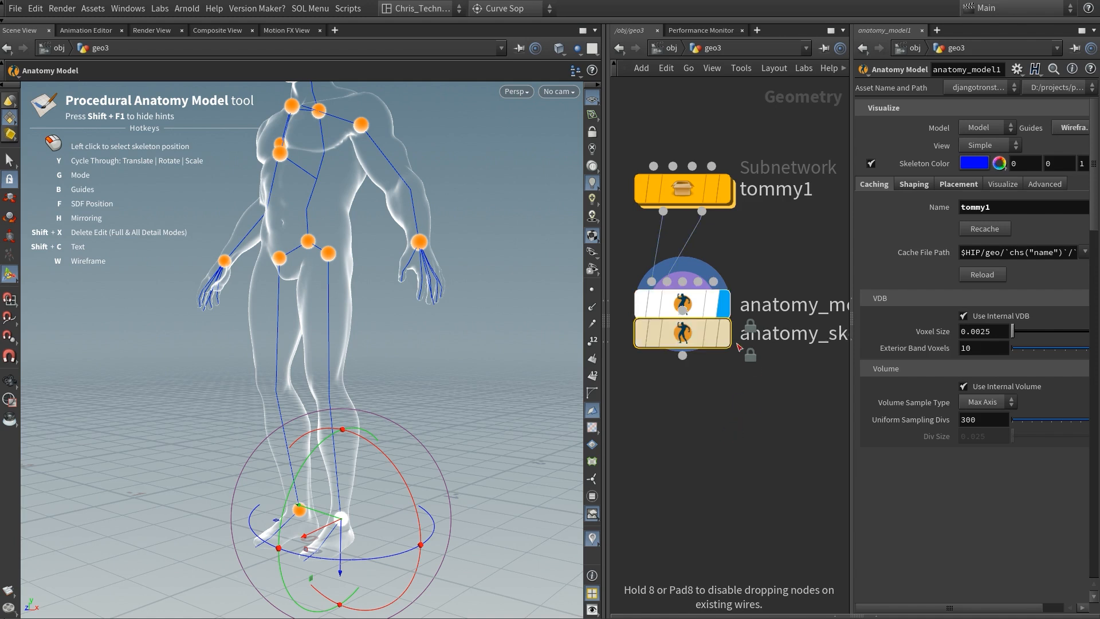
{"action": "left_click", "coordinate": [700, 404]}
{"action": "left_click", "coordinate": [758, 291]}
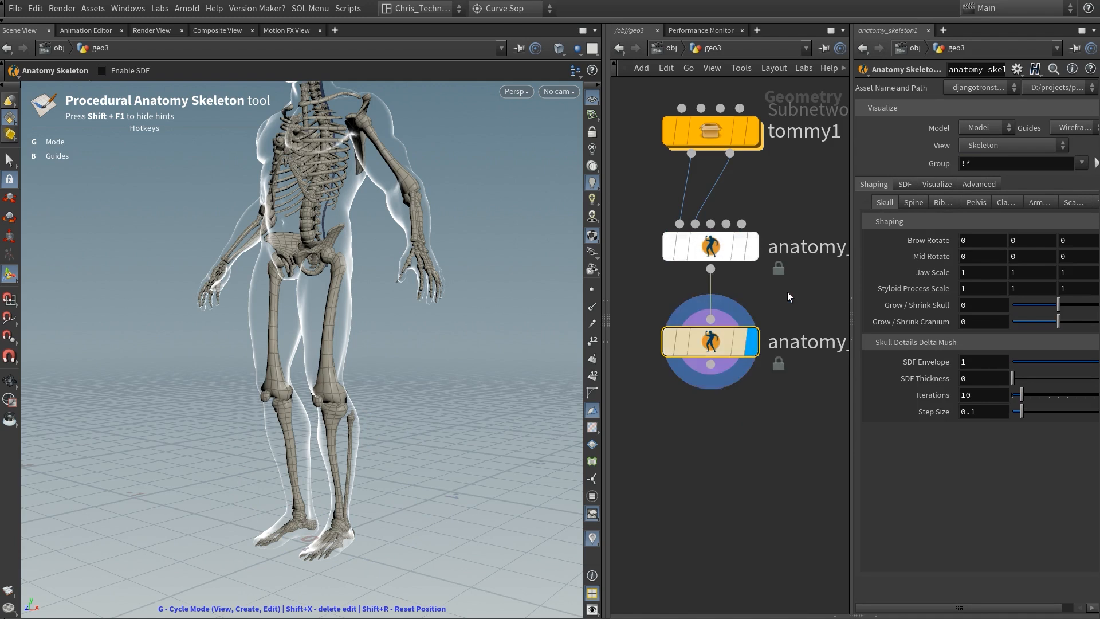
{"action": "middle_click_drag", "start_coordinate": [787, 291], "coordinate": [764, 377]}
{"action": "key", "text": "Escape"}
Step: Inspect the generated skeleton's leg bones and the knee position inside the body outline
{"action": "left_click_drag", "start_coordinate": [323, 222], "coordinate": [267, 363]}
{"action": "middle_click_drag", "start_coordinate": [281, 346], "coordinate": [285, 234]}
{"action": "left_click_drag", "start_coordinate": [257, 344], "coordinate": [256, 317]}
{"action": "right_click_drag", "start_coordinate": [255, 317], "coordinate": [314, 361]}
{"action": "middle_click_drag", "start_coordinate": [310, 407], "coordinate": [297, 363]}
{"action": "right_click_drag", "start_coordinate": [297, 363], "coordinate": [349, 419]}
{"action": "left_click_drag", "start_coordinate": [349, 419], "coordinate": [313, 417], "text": "alt"}
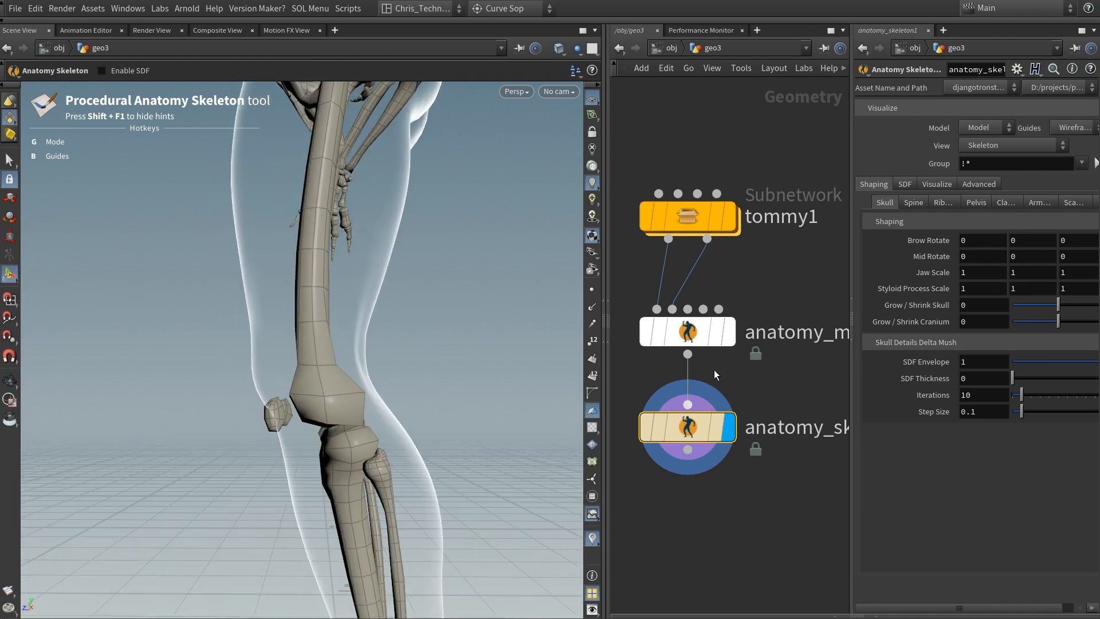
Step: Set the Left Knee Bias to 0.45 in the knee and elbow shaping of anatomy_model1
{"action": "left_click", "coordinate": [710, 334]}
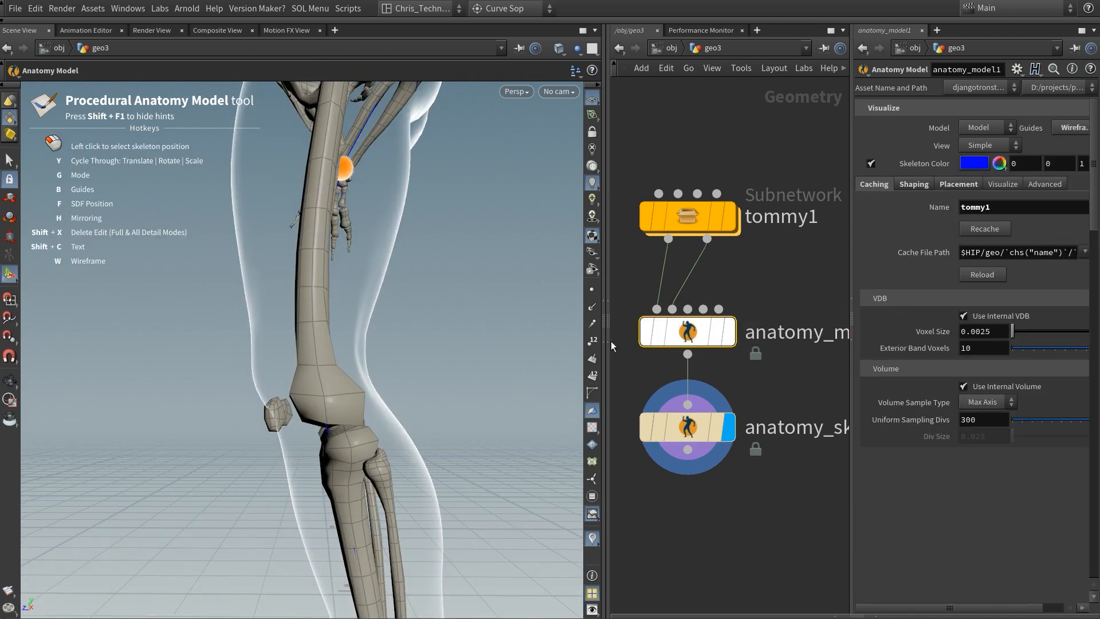
{"action": "left_click_drag", "start_coordinate": [609, 328], "coordinate": [498, 328]}
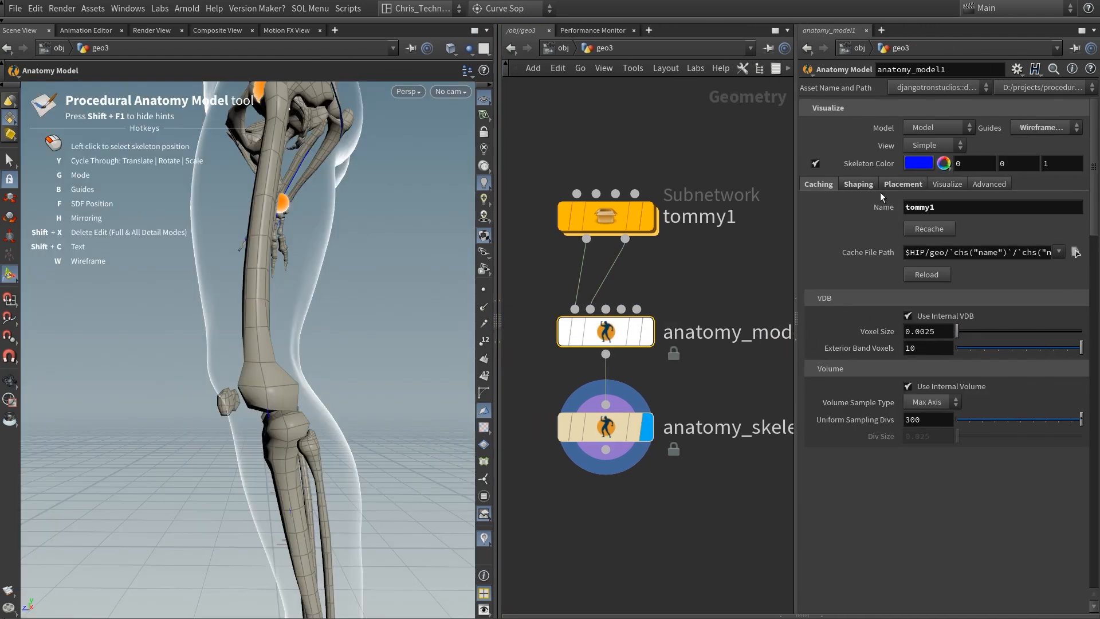
{"action": "left_click", "coordinate": [859, 182]}
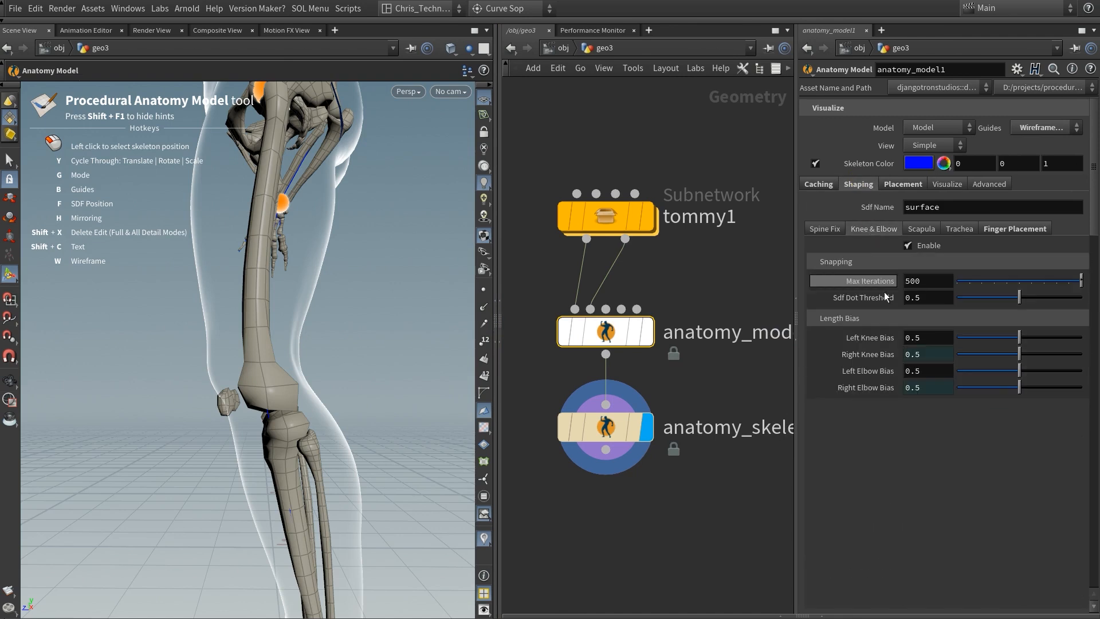
{"action": "left_click", "coordinate": [916, 340]}
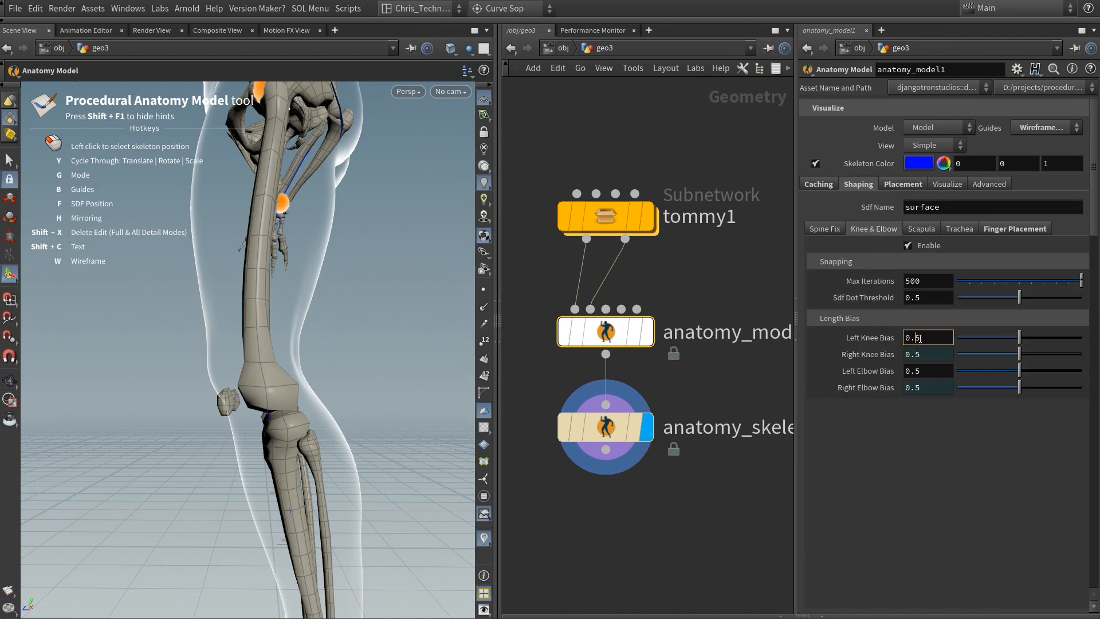
{"action": "type", "text": "4"}
{"action": "key", "text": "Return"}
Step: Check the knee and arm bones and set the Left Elbow Bias to 0.45
{"action": "left_click_drag", "start_coordinate": [354, 357], "coordinate": [269, 347]}
{"action": "mouse_move", "coordinate": [269, 433]}
{"action": "left_mouse_down"}
{"action": "mouse_move", "coordinate": [187, 422]}
{"action": "mouse_move", "coordinate": [265, 422]}
{"action": "left_mouse_up"}
{"action": "middle_click_drag", "start_coordinate": [297, 300], "coordinate": [291, 533]}
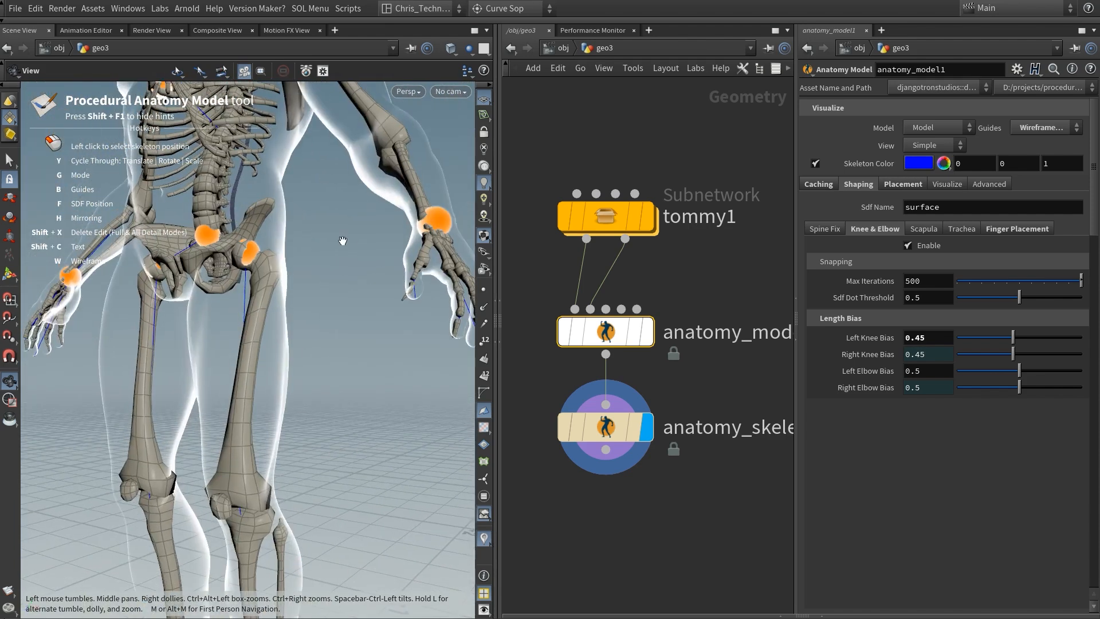
{"action": "middle_click_drag", "start_coordinate": [343, 241], "coordinate": [355, 331]}
{"action": "left_click_drag", "start_coordinate": [375, 408], "coordinate": [351, 363]}
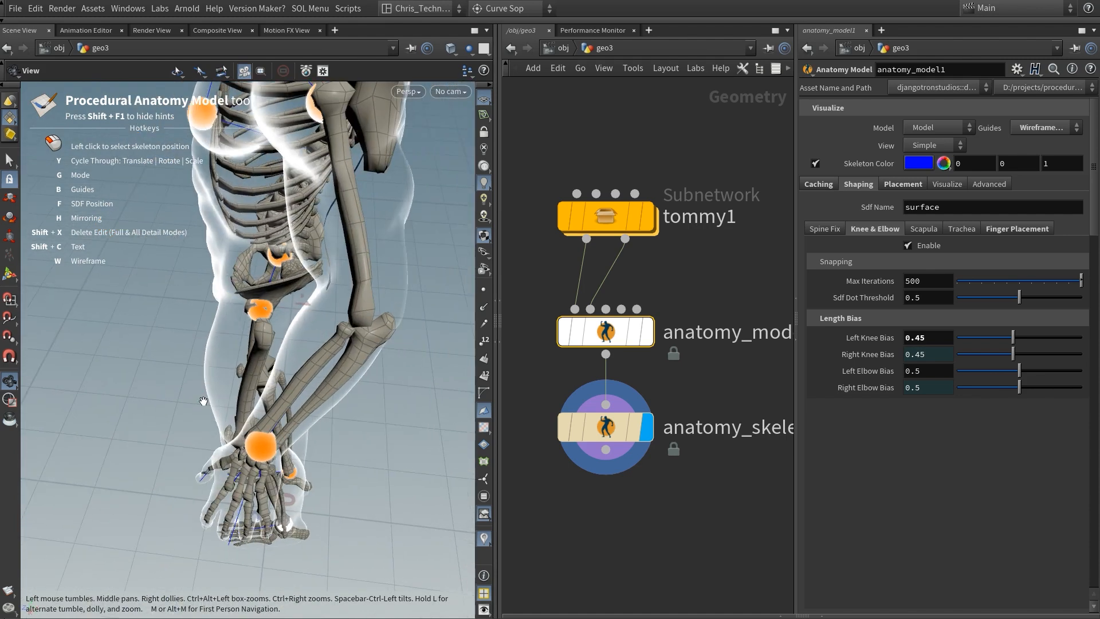
{"action": "left_click_drag", "start_coordinate": [352, 325], "coordinate": [303, 308]}
{"action": "left_click", "coordinate": [913, 374]}
{"action": "type", "text": "4"}
{"action": "key", "text": "Return"}
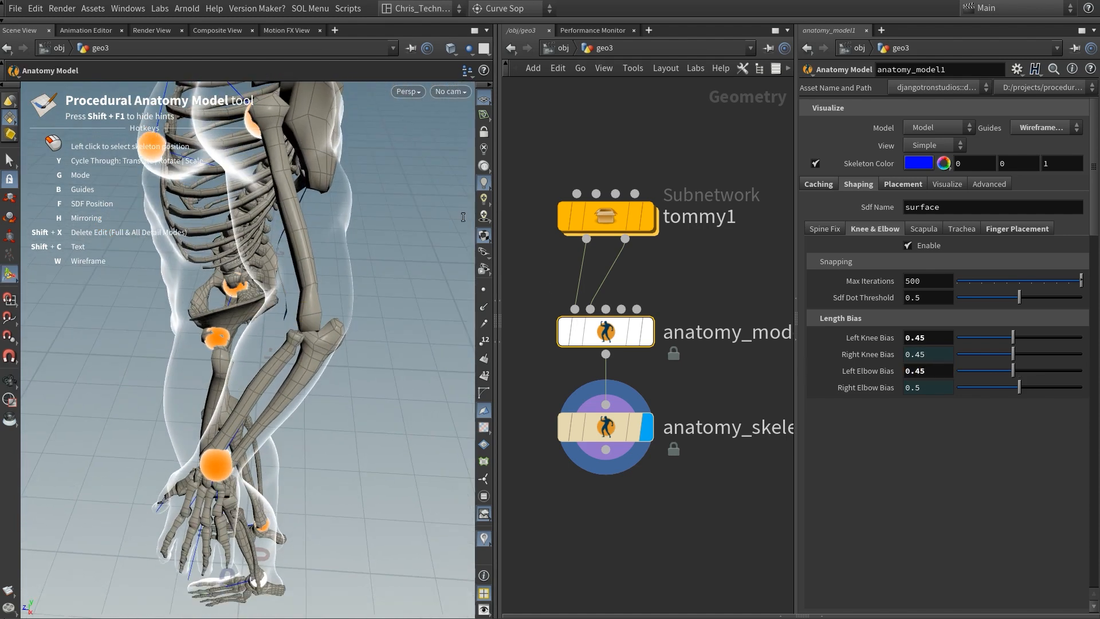
Step: Fine-tune the left shoulder joint and the upper sternum joint against the generated bones
{"action": "middle_click_drag", "start_coordinate": [282, 153], "coordinate": [276, 261], "text": "alt"}
{"action": "mouse_move", "coordinate": [276, 261]}
{"action": "left_mouse_down", "text": "alt"}
{"action": "mouse_move", "coordinate": [277, 271]}
{"action": "mouse_move", "coordinate": [261, 251]}
{"action": "left_mouse_up", "text": "alt"}
{"action": "left_click_drag", "start_coordinate": [214, 314], "coordinate": [217, 306]}
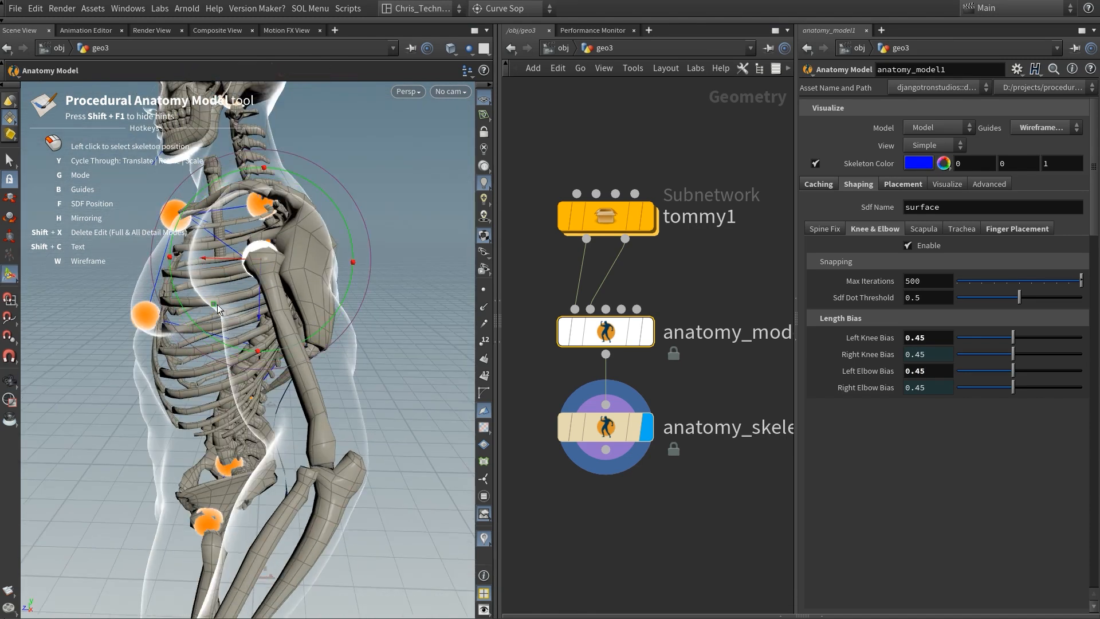
{"action": "left_click_drag", "start_coordinate": [277, 253], "coordinate": [201, 236], "text": "alt"}
{"action": "middle_click_drag", "start_coordinate": [260, 278], "coordinate": [401, 306], "text": "alt"}
{"action": "left_click_drag", "start_coordinate": [395, 305], "coordinate": [155, 284], "text": "alt"}
{"action": "left_click", "coordinate": [208, 277]}
{"action": "left_click_drag", "start_coordinate": [250, 281], "coordinate": [395, 276], "text": "alt"}
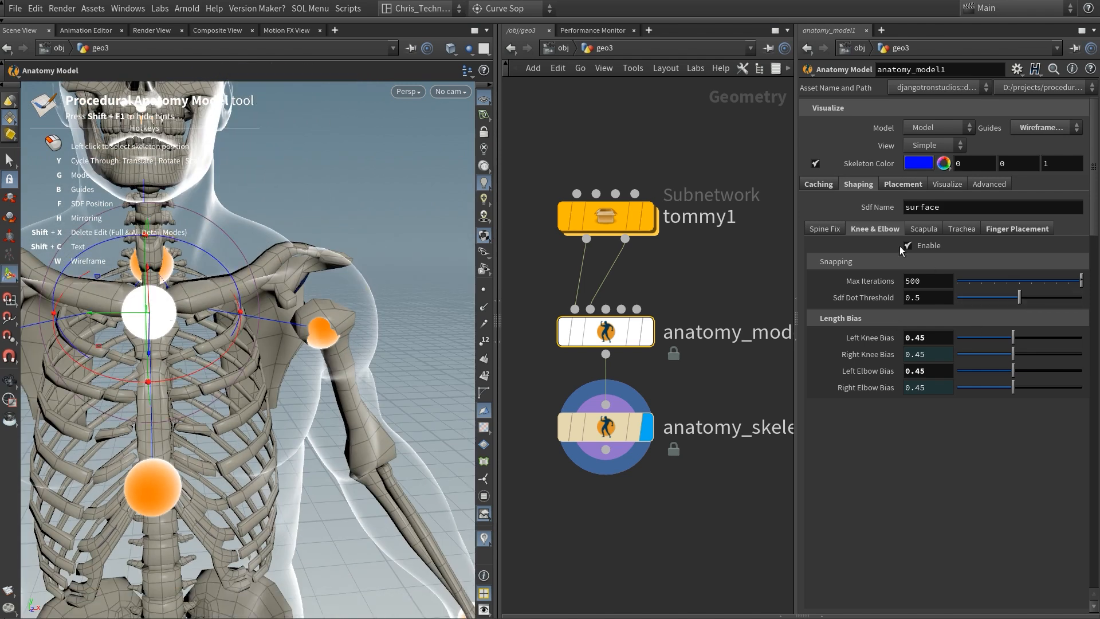
Step: Set the clavicle's Straighten value to 1 on anatomy_skeleton1
{"action": "left_click", "coordinate": [636, 426]}
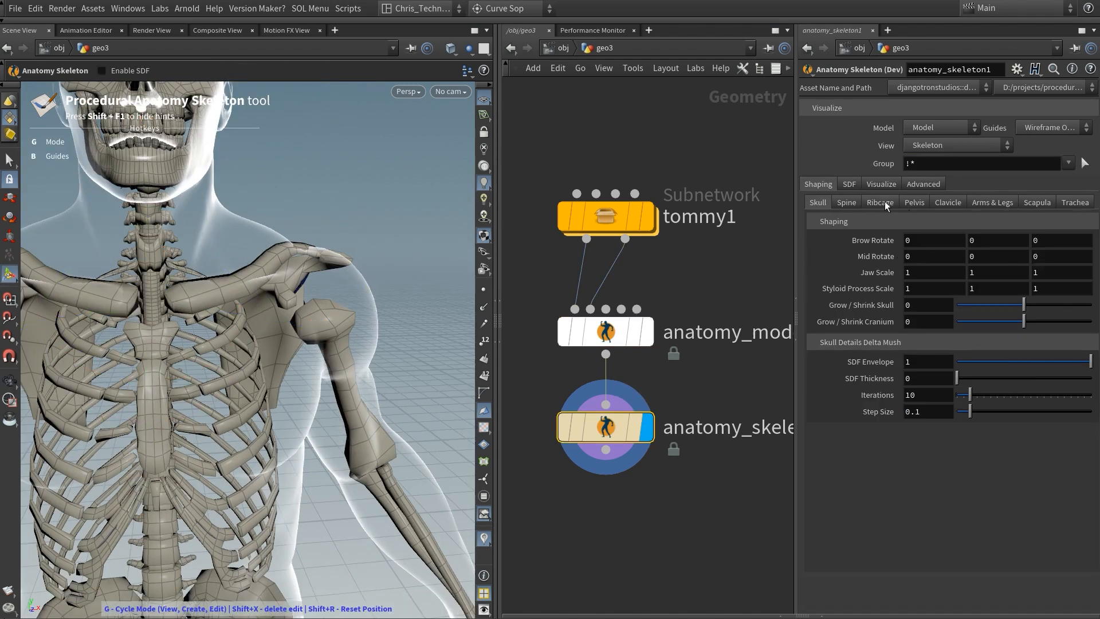
{"action": "left_click", "coordinate": [846, 202]}
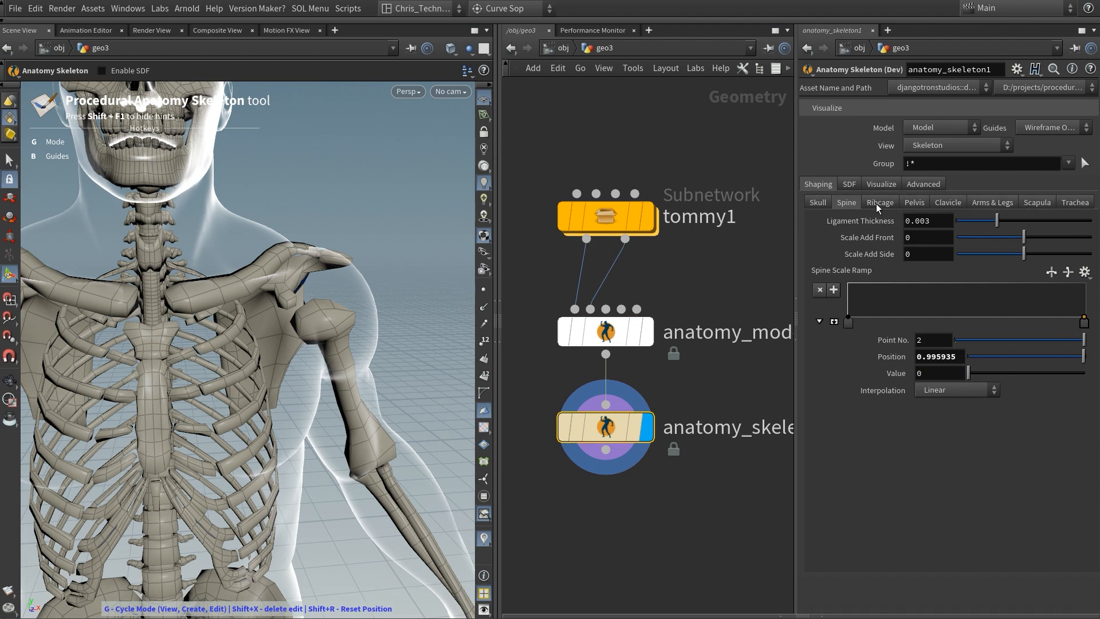
{"action": "left_click", "coordinate": [938, 206]}
{"action": "left_click_drag", "start_coordinate": [967, 222], "coordinate": [1091, 221]}
{"action": "left_click_drag", "start_coordinate": [436, 266], "coordinate": [349, 252], "text": "alt"}
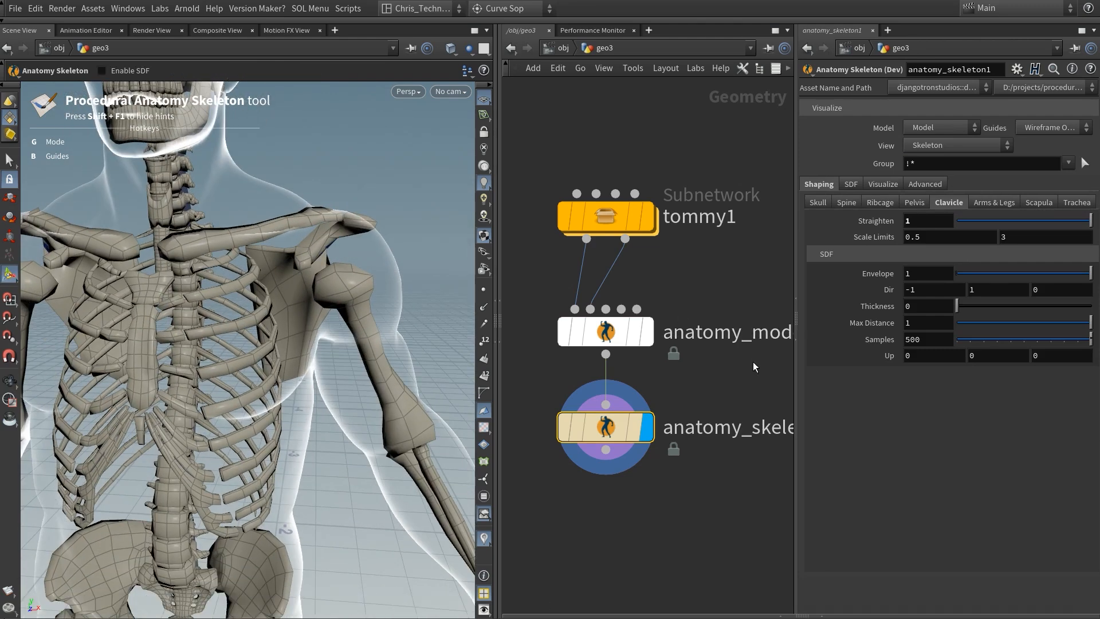
Step: Enable SDF on anatomy_skeleton1 and check the bones against the body outline
{"action": "left_click", "coordinate": [851, 184]}
{"action": "left_click", "coordinate": [908, 236]}
{"action": "left_click_drag", "start_coordinate": [326, 211], "coordinate": [218, 269], "text": "alt"}
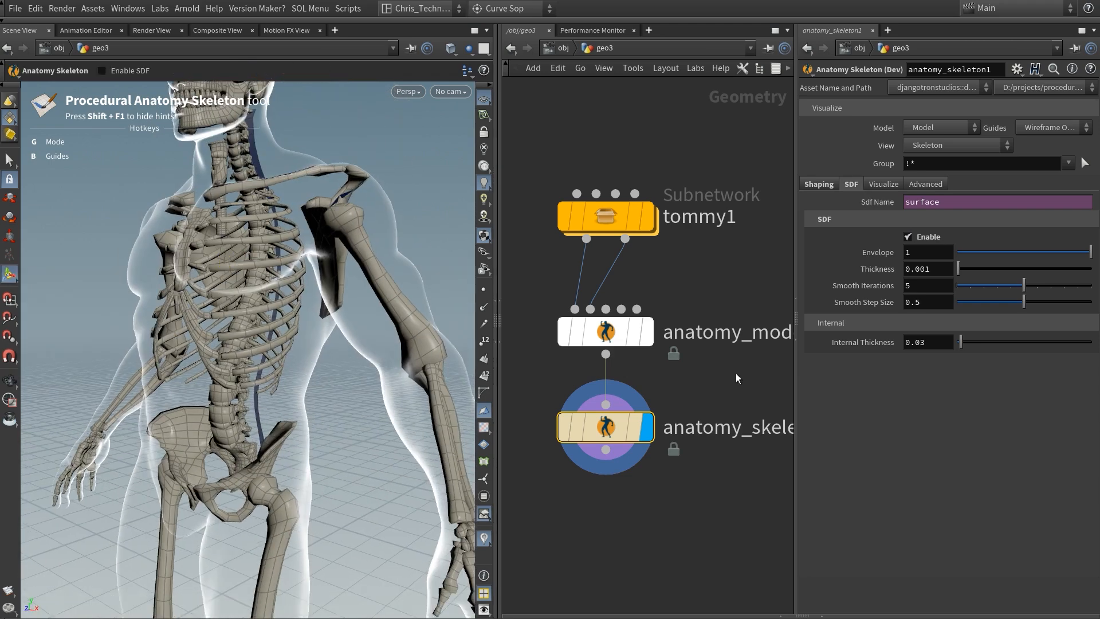
{"action": "left_click_drag", "start_coordinate": [343, 324], "coordinate": [421, 304], "text": "alt"}
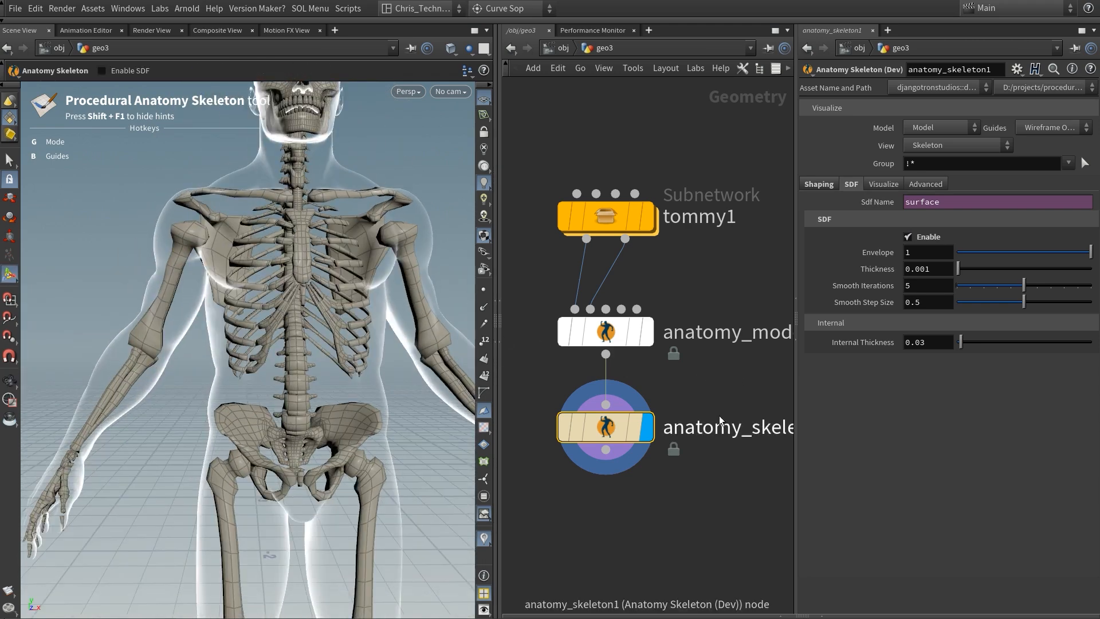
Step: Set the ribs' Thickness to 0.01 and their Iterations to 1 in the ribcage shaping
{"action": "left_click", "coordinate": [829, 188]}
{"action": "left_click", "coordinate": [881, 202]}
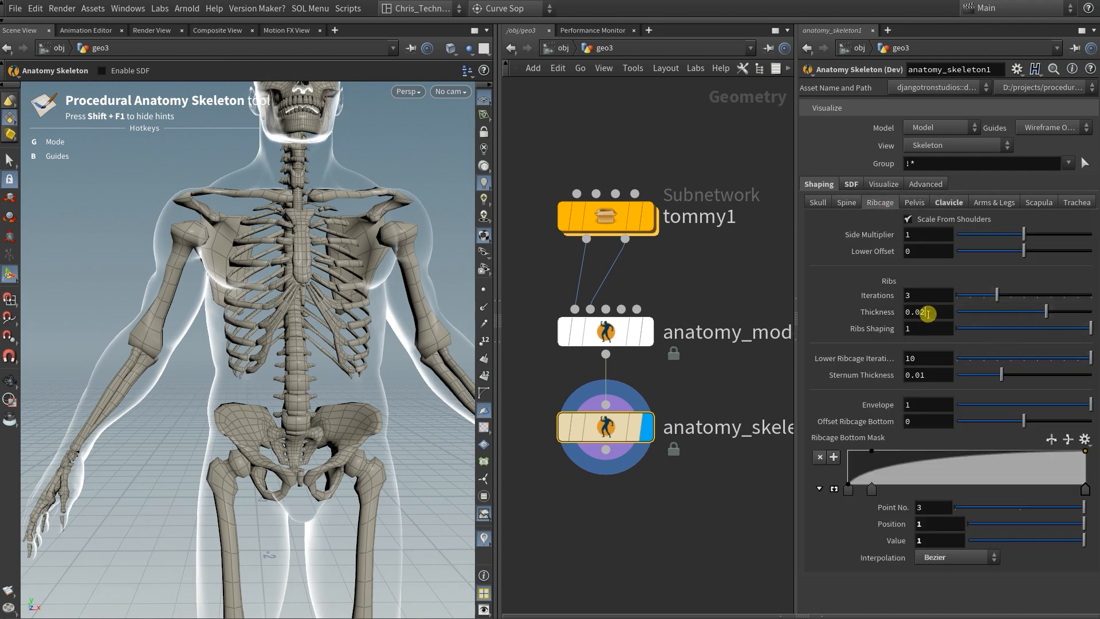
{"action": "type", "text": "1"}
{"action": "left_click", "coordinate": [915, 298]}
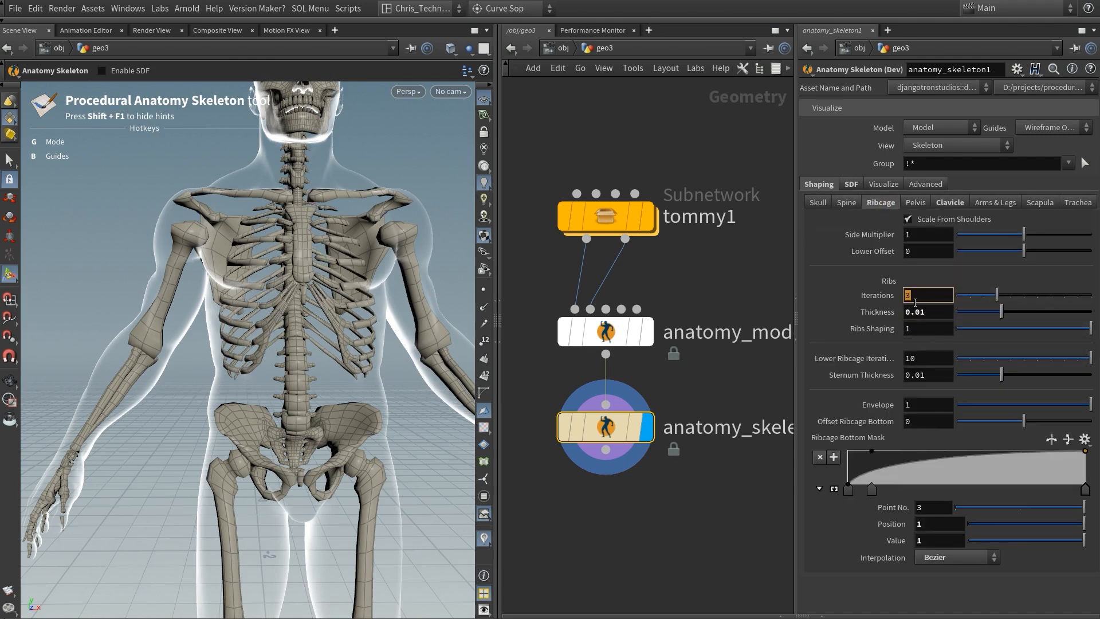
{"action": "type", "text": "1"}
{"action": "key", "text": "Return"}
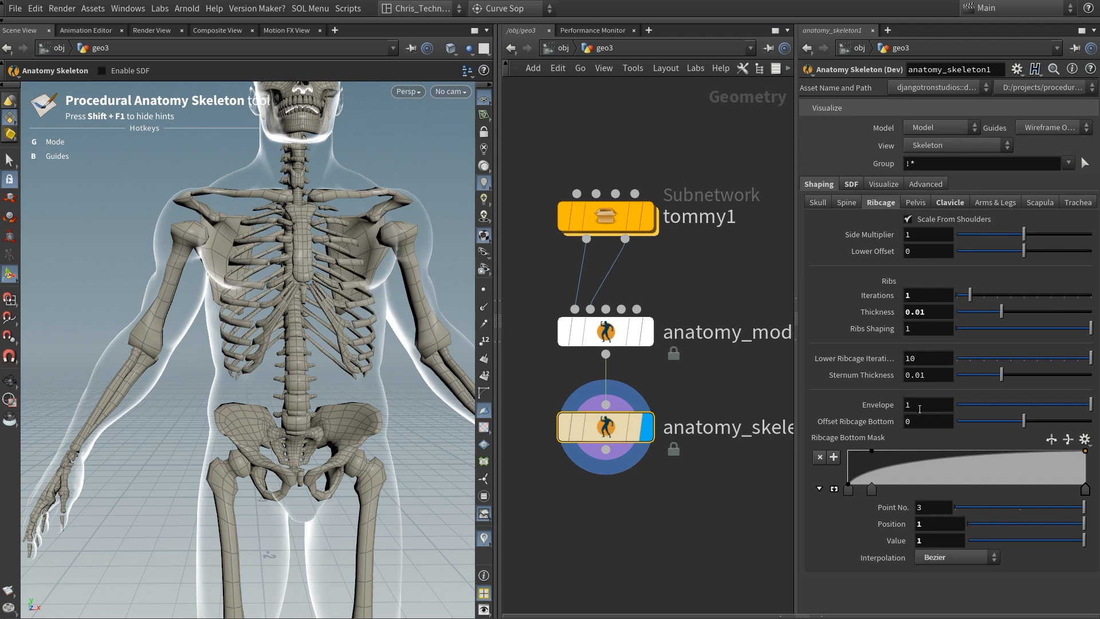
Step: Raise the value of point 2 on the Spine Scale Ramp to 1
{"action": "left_click", "coordinate": [846, 202]}
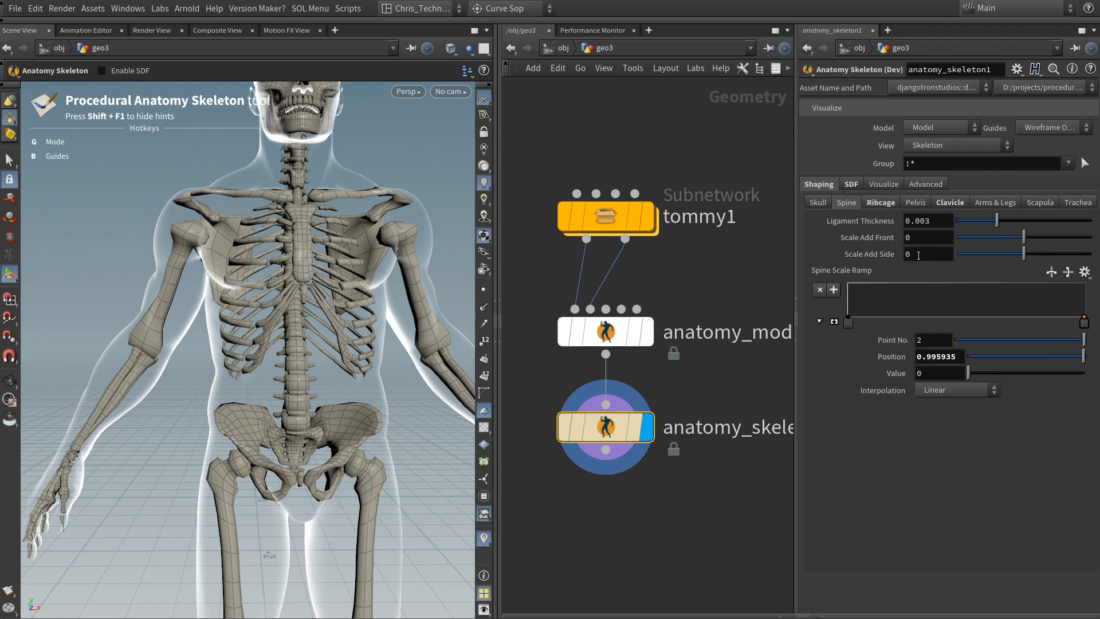
{"action": "left_click_drag", "start_coordinate": [999, 373], "coordinate": [1070, 362]}
Step: Try increasing the spine's Scale Add Side value and undo the change
{"action": "left_click_drag", "start_coordinate": [1025, 255], "coordinate": [1058, 257]}
{"action": "right_click_drag", "start_coordinate": [306, 360], "coordinate": [264, 417], "text": "alt"}
{"action": "left_click_drag", "start_coordinate": [264, 417], "coordinate": [346, 415], "text": "alt"}
{"action": "key", "text": "ctrl+z"}
Step: Try raising the spine's Scale Add Side to about 0.08, and set its Scale Add Front to 0.1
{"action": "left_click_drag", "start_coordinate": [275, 372], "coordinate": [294, 418], "text": "alt"}
{"action": "left_click_drag", "start_coordinate": [222, 214], "coordinate": [281, 250], "text": "alt"}
{"action": "right_click_drag", "start_coordinate": [281, 249], "coordinate": [275, 320], "text": "alt"}
{"action": "left_click_drag", "start_coordinate": [275, 321], "coordinate": [365, 400], "text": "alt"}
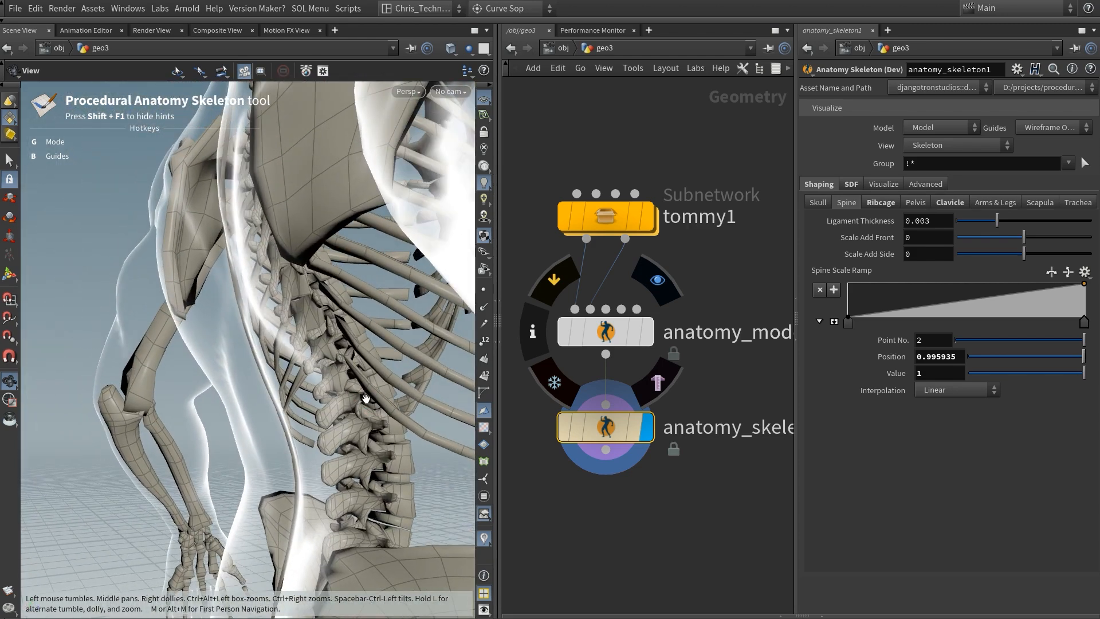
{"action": "middle_click_drag", "start_coordinate": [365, 400], "coordinate": [372, 441], "text": "alt"}
{"action": "left_click_drag", "start_coordinate": [1024, 254], "coordinate": [1089, 254]}
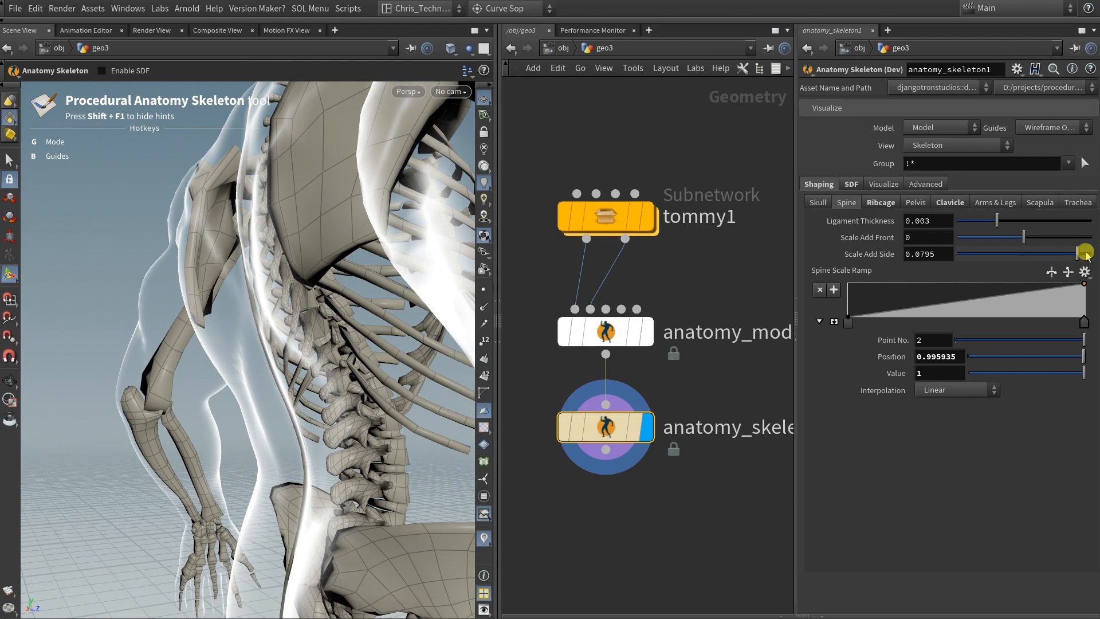
{"action": "left_click_drag", "start_coordinate": [1024, 237], "coordinate": [1090, 237]}
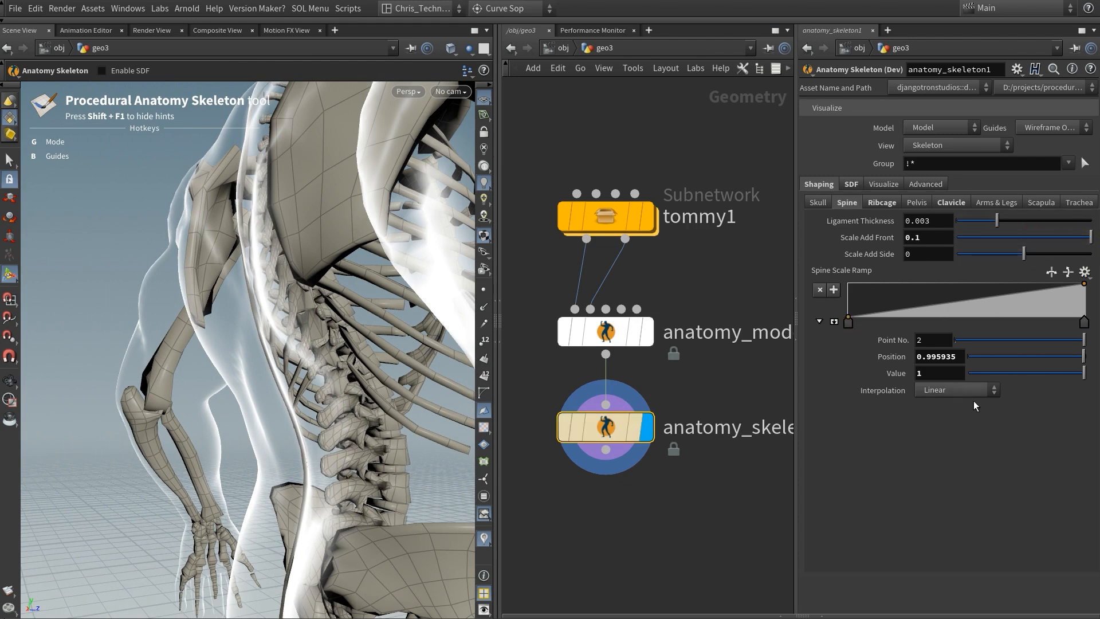
Step: Raise the value of point 1 on the Spine Scale Ramp to 1 and the Scale Add Side to 0.0111
{"action": "left_click", "coordinate": [848, 323]}
{"action": "left_click_drag", "start_coordinate": [968, 373], "coordinate": [1084, 373]}
{"action": "left_click_drag", "start_coordinate": [1024, 254], "coordinate": [1031, 254]}
Step: Set both the Scale Add Front and the Scale Add Side of the spine to 0.6
{"action": "middle_click_drag", "start_coordinate": [923, 237], "coordinate": [1061, 240]}
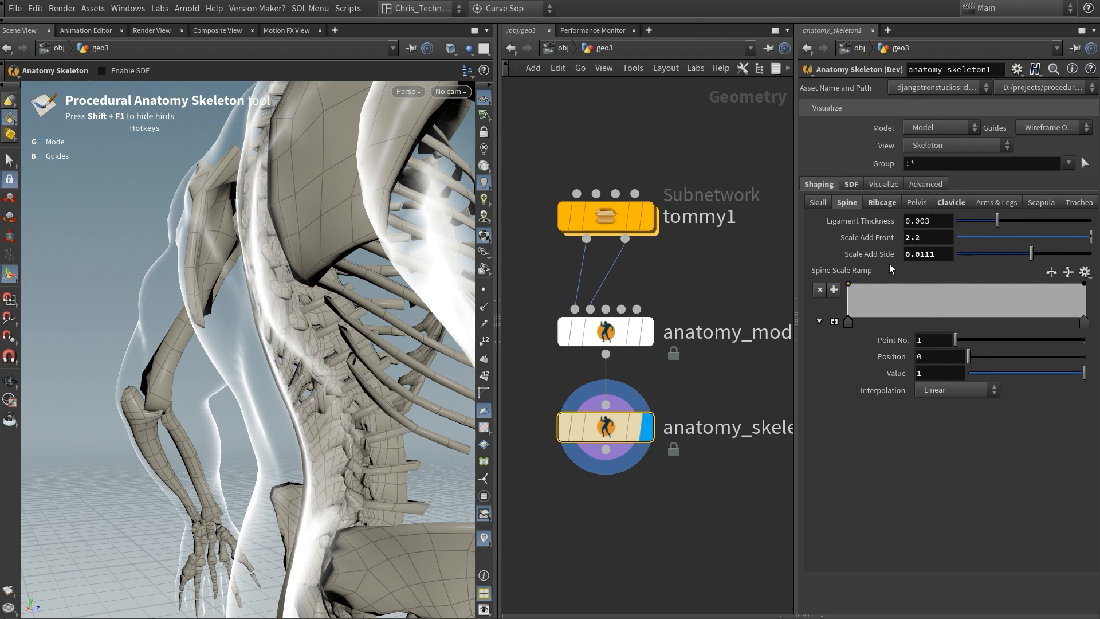
{"action": "key", "text": "ctrl+z"}
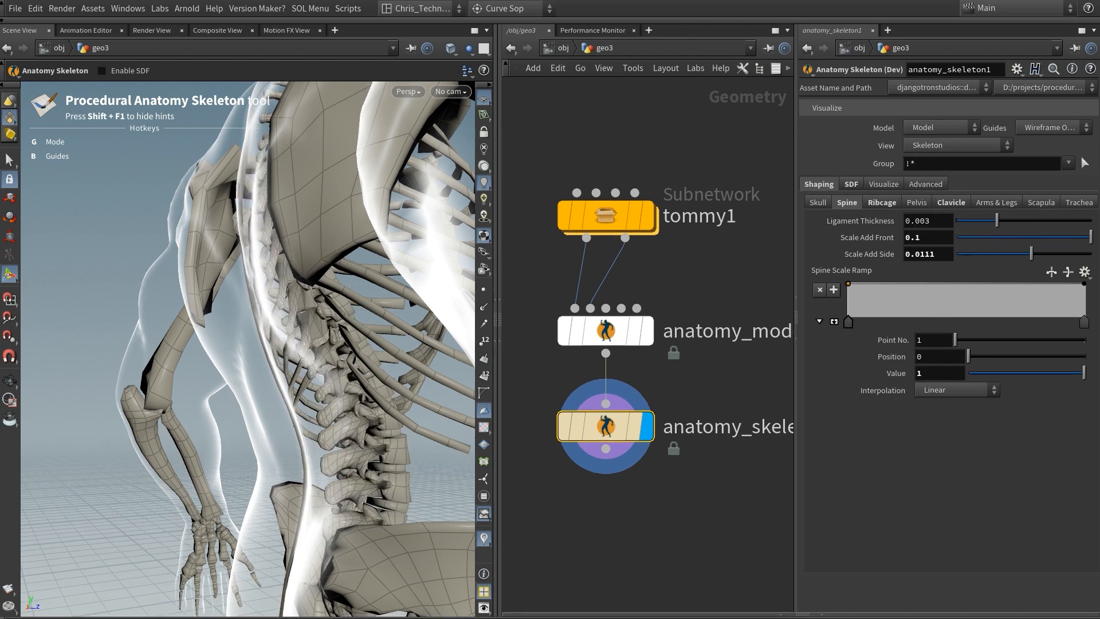
{"action": "middle_click", "coordinate": [929, 255], "text": "ctrl"}
{"action": "middle_click", "coordinate": [936, 237], "text": "ctrl"}
{"action": "middle_click_drag", "start_coordinate": [946, 240], "coordinate": [985, 238]}
{"action": "key", "text": "Escape"}
{"action": "left_click_drag", "start_coordinate": [353, 277], "coordinate": [367, 383]}
{"action": "middle_click_drag", "start_coordinate": [934, 235], "coordinate": [920, 256]}
{"action": "left_click", "coordinate": [922, 252]}
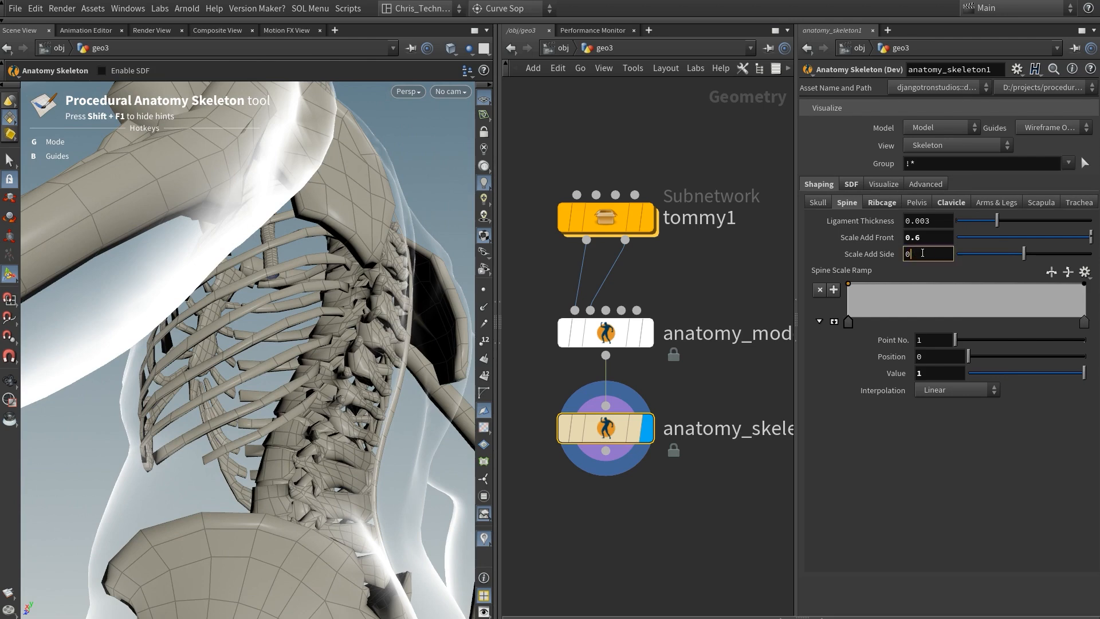
{"action": "key", "text": "Return"}
Step: Select the anatomy_model1 node and adjust the head joint at the base of the skull to fit the body
{"action": "mouse_move", "coordinate": [250, 332]}
{"action": "left_mouse_down", "text": "alt"}
{"action": "mouse_move", "coordinate": [174, 373]}
{"action": "mouse_move", "coordinate": [259, 387]}
{"action": "mouse_move", "coordinate": [245, 407]}
{"action": "mouse_move", "coordinate": [376, 396]}
{"action": "mouse_move", "coordinate": [357, 410]}
{"action": "mouse_move", "coordinate": [254, 352]}
{"action": "left_mouse_up", "text": "alt"}
{"action": "mouse_move", "coordinate": [192, 245]}
{"action": "left_mouse_down"}
{"action": "mouse_move", "coordinate": [302, 267]}
{"action": "mouse_move", "coordinate": [196, 265]}
{"action": "left_mouse_up"}
{"action": "left_click", "coordinate": [605, 335]}
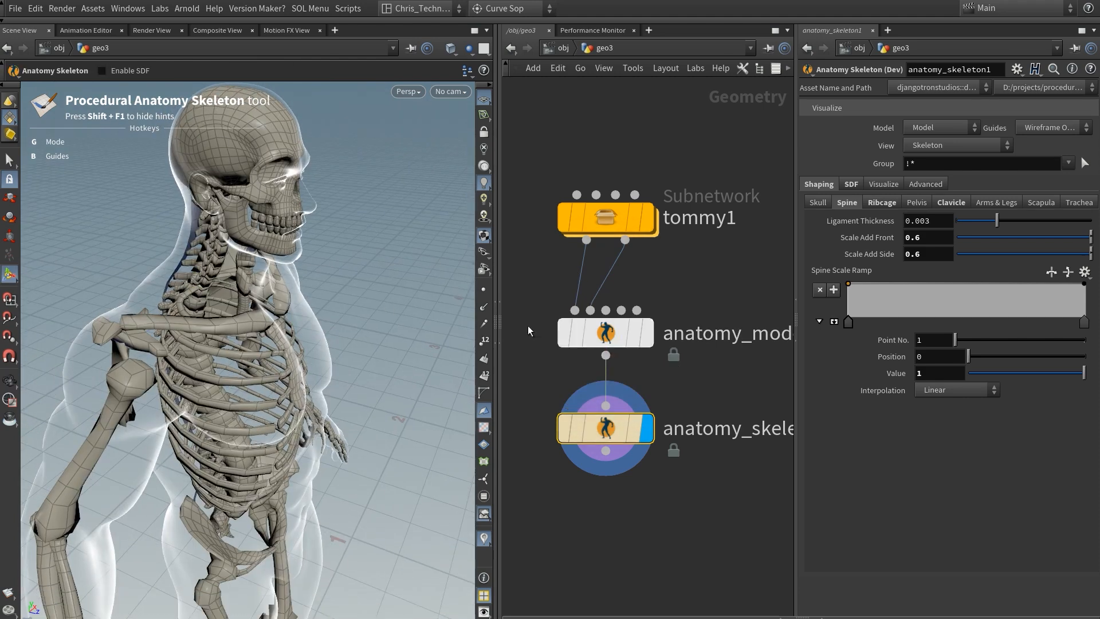
{"action": "right_click_drag", "start_coordinate": [293, 216], "coordinate": [299, 244]}
{"action": "mouse_move", "coordinate": [250, 332]}
{"action": "left_mouse_down"}
{"action": "mouse_move", "coordinate": [300, 315]}
{"action": "mouse_move", "coordinate": [243, 344]}
{"action": "left_mouse_up"}
{"action": "middle_click_drag", "start_coordinate": [244, 344], "coordinate": [232, 445]}
{"action": "left_click_drag", "start_coordinate": [231, 446], "coordinate": [269, 432]}
{"action": "left_click", "coordinate": [247, 253]}
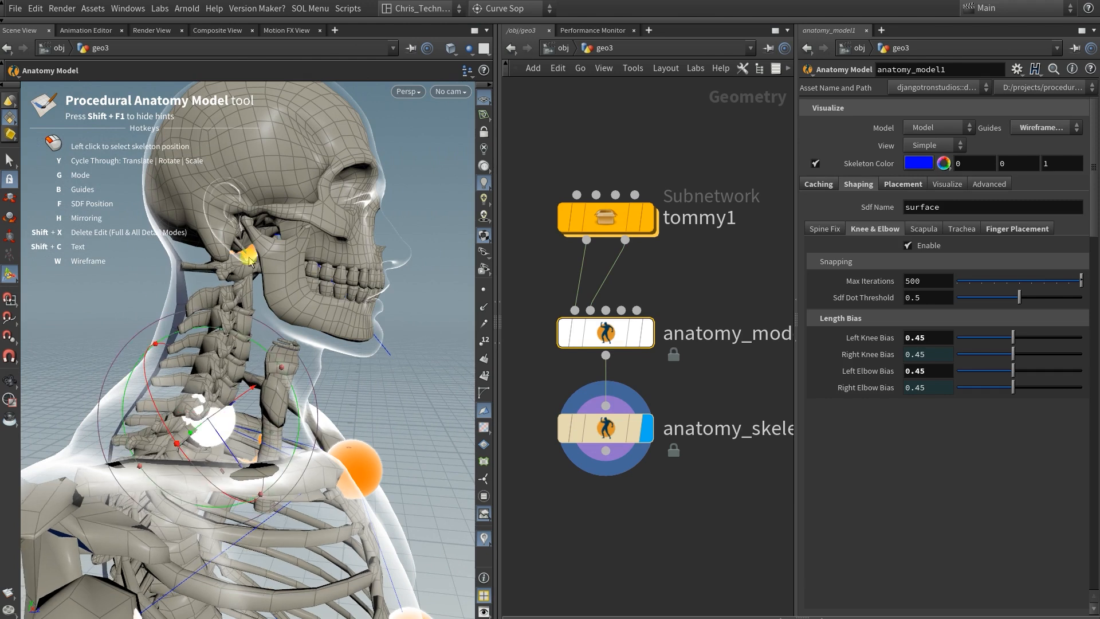
{"action": "left_click_drag", "start_coordinate": [280, 280], "coordinate": [280, 295]}
{"action": "middle_click_drag", "start_coordinate": [308, 301], "coordinate": [272, 376], "text": "alt"}
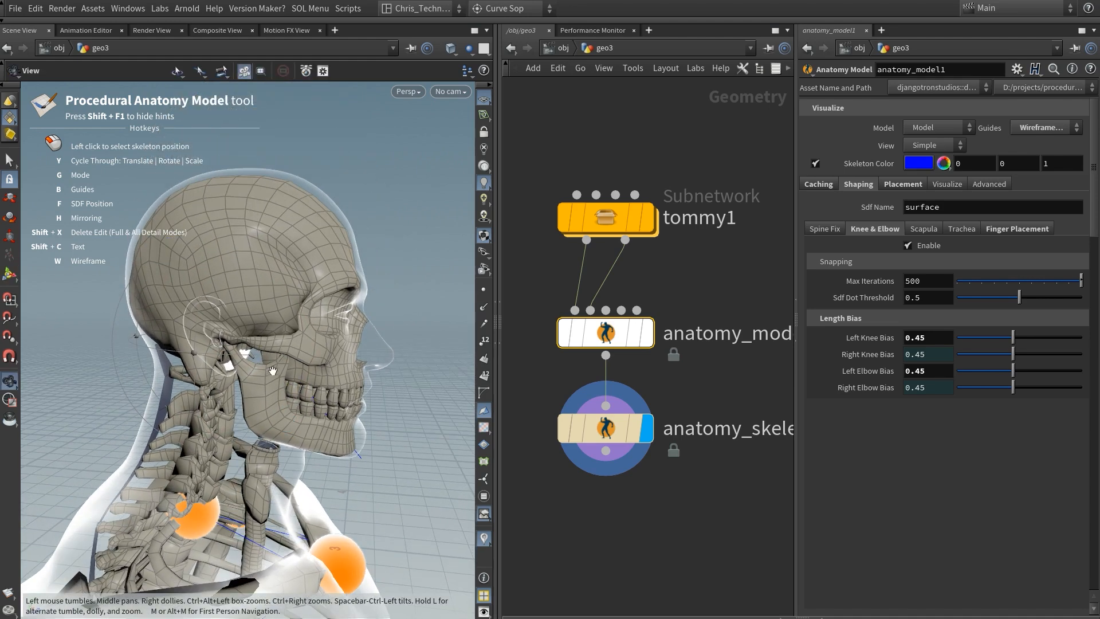
Step: Examine how the skeleton fits inside the body outline, from the skull down over the torso and arms
{"action": "left_click_drag", "start_coordinate": [268, 363], "coordinate": [201, 344], "text": "alt"}
{"action": "right_click_drag", "start_coordinate": [201, 343], "coordinate": [175, 435], "text": "alt"}
{"action": "middle_click_drag", "start_coordinate": [174, 435], "coordinate": [206, 329], "text": "alt"}
{"action": "right_click_drag", "start_coordinate": [206, 329], "coordinate": [207, 446], "text": "alt"}
{"action": "middle_click_drag", "start_coordinate": [207, 447], "coordinate": [221, 95], "text": "alt"}
{"action": "left_click_drag", "start_coordinate": [247, 321], "coordinate": [274, 273], "text": "alt"}
{"action": "middle_click_drag", "start_coordinate": [275, 273], "coordinate": [236, 453], "text": "alt"}
{"action": "left_click_drag", "start_coordinate": [220, 270], "coordinate": [301, 301], "text": "alt"}
{"action": "middle_click_drag", "start_coordinate": [300, 301], "coordinate": [308, 399], "text": "alt"}
{"action": "right_click_drag", "start_coordinate": [308, 399], "coordinate": [233, 393], "text": "alt"}
{"action": "left_click_drag", "start_coordinate": [233, 393], "coordinate": [418, 375], "text": "alt"}
{"action": "key", "text": "Escape"}
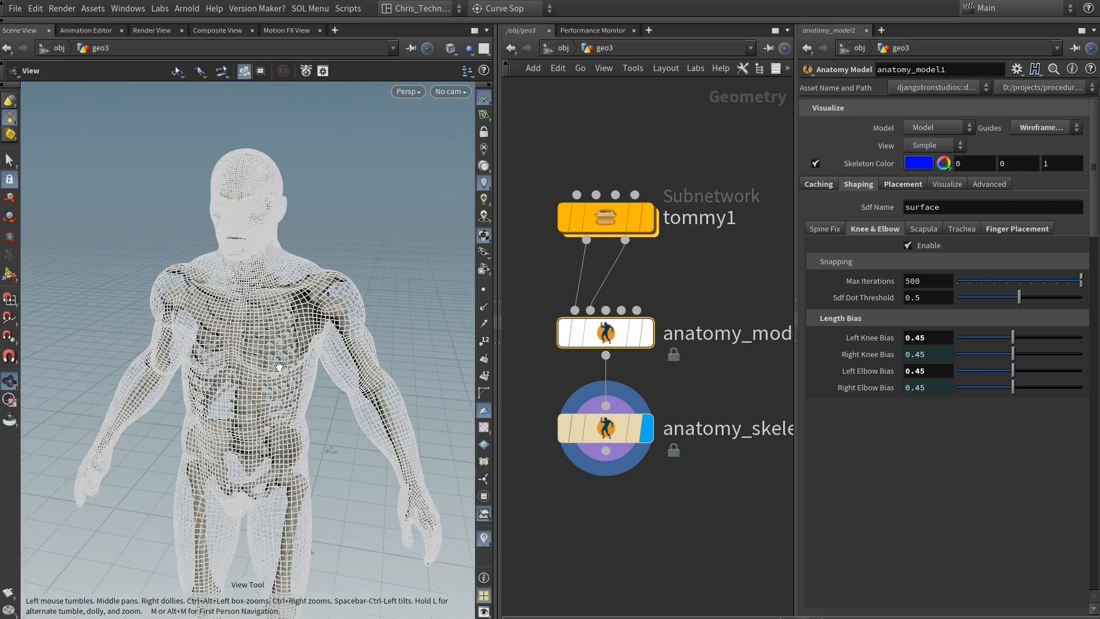
Step: Add an Anatomy Muscles node connected to the output of anatomy_skeleton1 and display its result
{"action": "left_click", "coordinate": [608, 458]}
{"action": "key", "text": "Tab"}
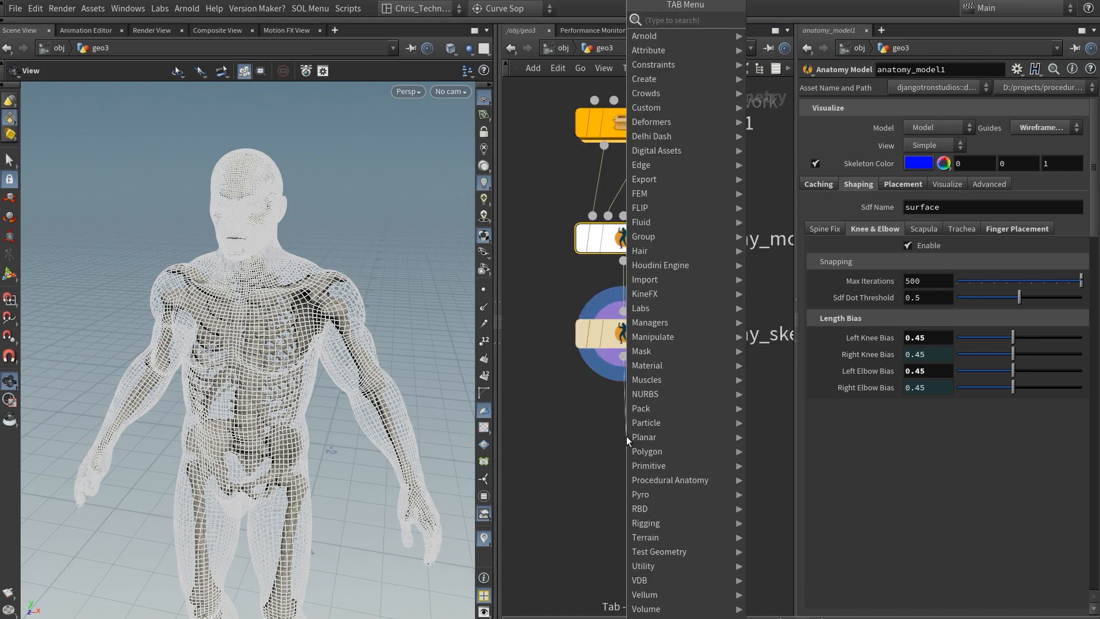
{"action": "mouse_move", "coordinate": [682, 478]}
{"action": "key", "text": "Escape"}
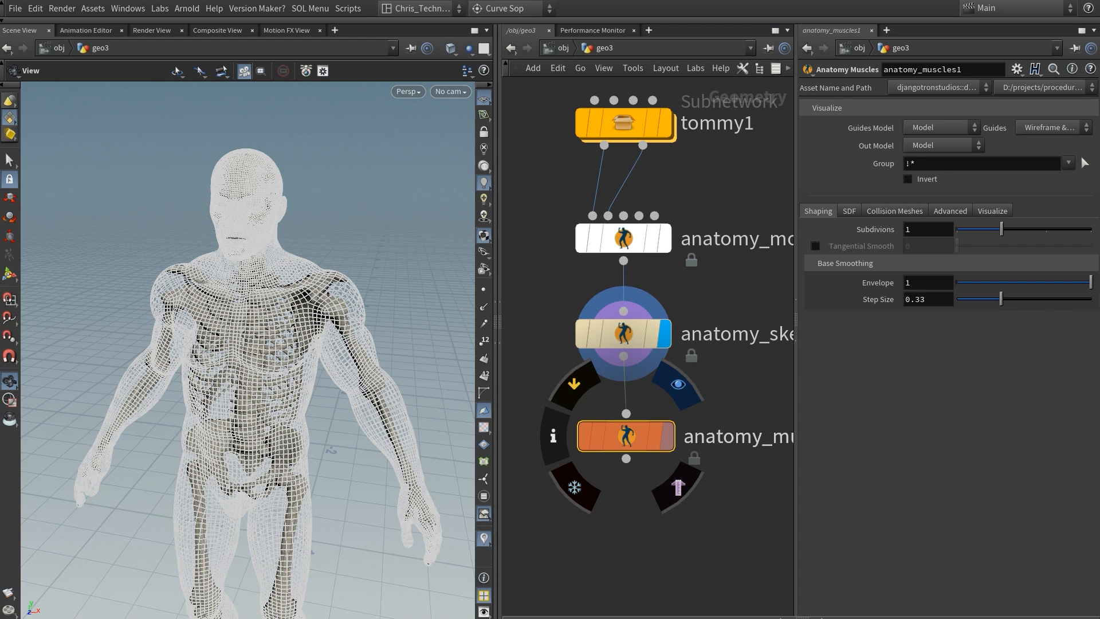
{"action": "left_click", "coordinate": [668, 437]}
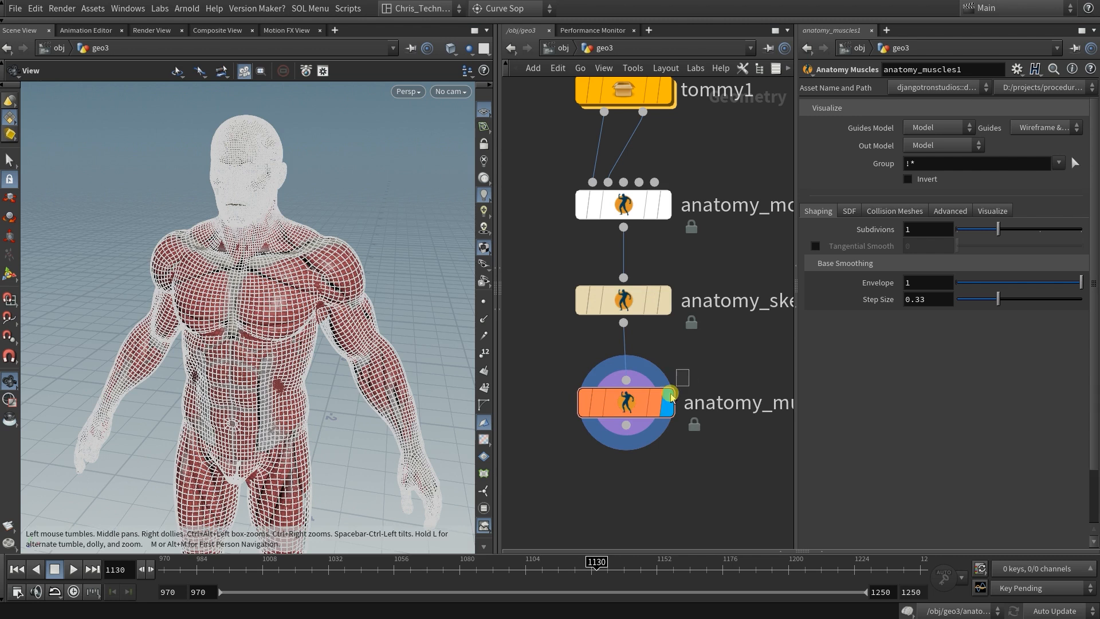
Step: Activate the muscle tool in the viewport and examine the generated muscles on the torso from several angles
{"action": "key", "text": "Return"}
{"action": "left_click_drag", "start_coordinate": [348, 452], "coordinate": [377, 399]}
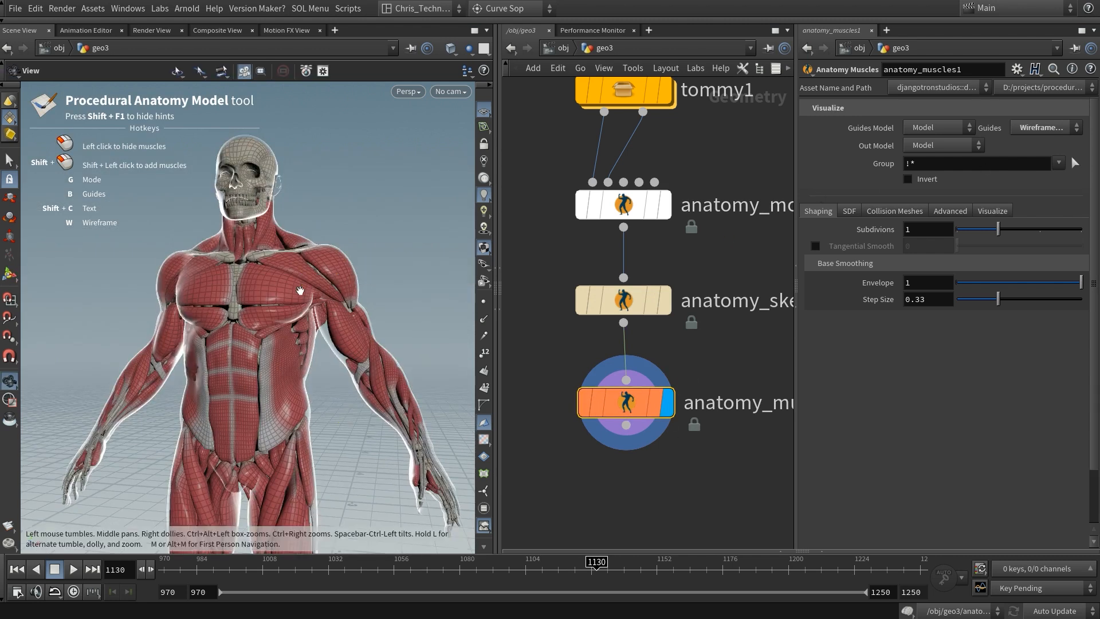
{"action": "left_click_drag", "start_coordinate": [312, 301], "coordinate": [247, 304]}
{"action": "middle_click_drag", "start_coordinate": [285, 306], "coordinate": [266, 82]}
{"action": "mouse_move", "coordinate": [258, 379]}
{"action": "middle_mouse_down"}
{"action": "mouse_move", "coordinate": [257, 353]}
{"action": "mouse_move", "coordinate": [259, 395]}
{"action": "middle_mouse_up"}
{"action": "middle_click_drag", "start_coordinate": [270, 92], "coordinate": [269, 444]}
{"action": "right_click_drag", "start_coordinate": [251, 287], "coordinate": [398, 230]}
Step: Hide the left deltoid and clavicular pectoralis major muscles to expose the shoulder joint
{"action": "left_click", "coordinate": [412, 310]}
{"action": "middle_click_drag", "start_coordinate": [411, 309], "coordinate": [325, 316]}
{"action": "left_click_drag", "start_coordinate": [306, 308], "coordinate": [223, 322]}
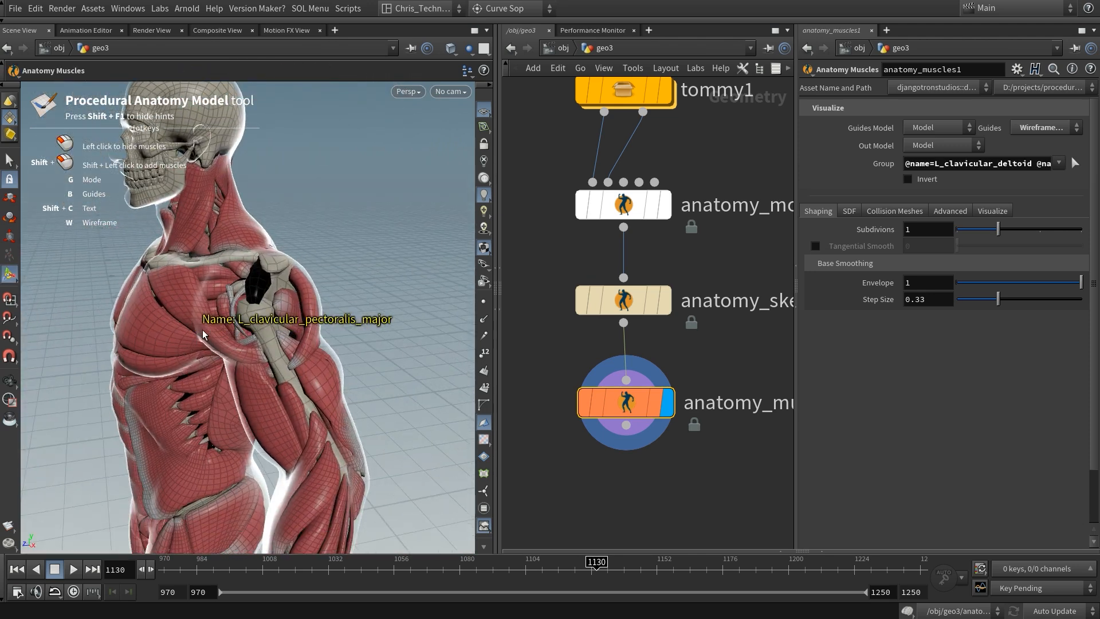
{"action": "scroll", "coordinate": [304, 336], "scroll_direction": "up", "scroll_amount": 3}
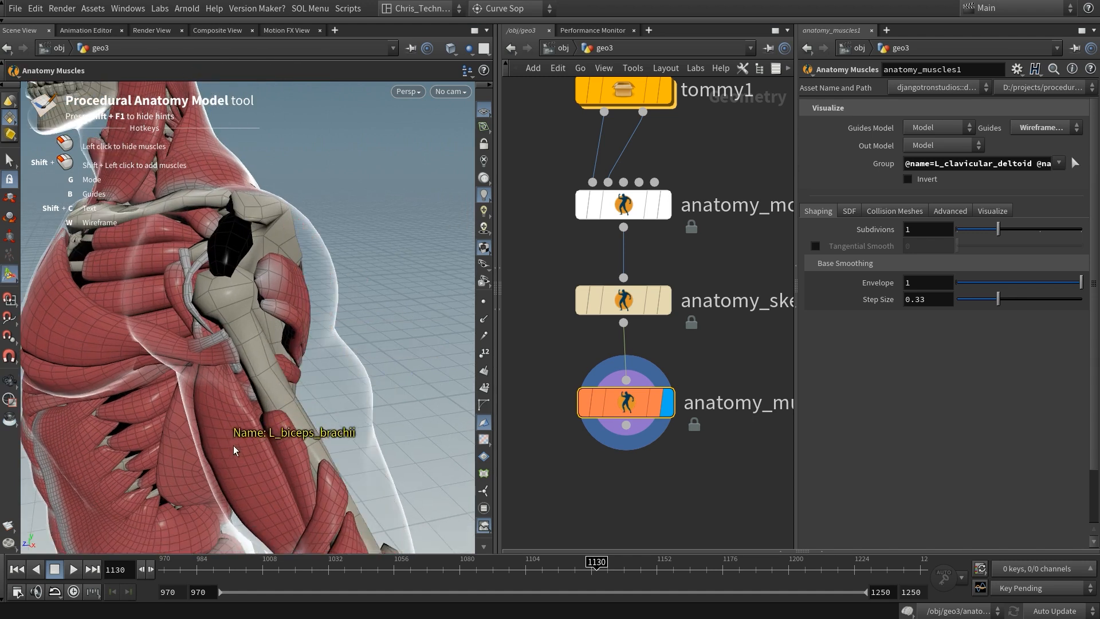
Step: Examine the deeper muscle layers, show all hidden muscles again and view the full muscled body
{"action": "left_click_drag", "start_coordinate": [263, 365], "coordinate": [351, 396]}
{"action": "right_click_drag", "start_coordinate": [351, 396], "coordinate": [215, 432]}
{"action": "right_click_drag", "start_coordinate": [107, 303], "coordinate": [95, 310]}
{"action": "middle_click_drag", "start_coordinate": [189, 487], "coordinate": [202, 263]}
{"action": "right_click_drag", "start_coordinate": [317, 284], "coordinate": [491, 198]}
{"action": "middle_click_drag", "start_coordinate": [332, 287], "coordinate": [328, 323]}
{"action": "left_click_drag", "start_coordinate": [327, 323], "coordinate": [188, 299]}
{"action": "right_click_drag", "start_coordinate": [189, 298], "coordinate": [155, 476]}
{"action": "middle_click_drag", "start_coordinate": [155, 476], "coordinate": [225, 304]}
{"action": "left_click_drag", "start_coordinate": [226, 304], "coordinate": [294, 313]}
{"action": "middle_click_drag", "start_coordinate": [293, 314], "coordinate": [285, 369]}
{"action": "right_click_drag", "start_coordinate": [285, 369], "coordinate": [267, 409]}
{"action": "middle_click_drag", "start_coordinate": [267, 408], "coordinate": [269, 388]}
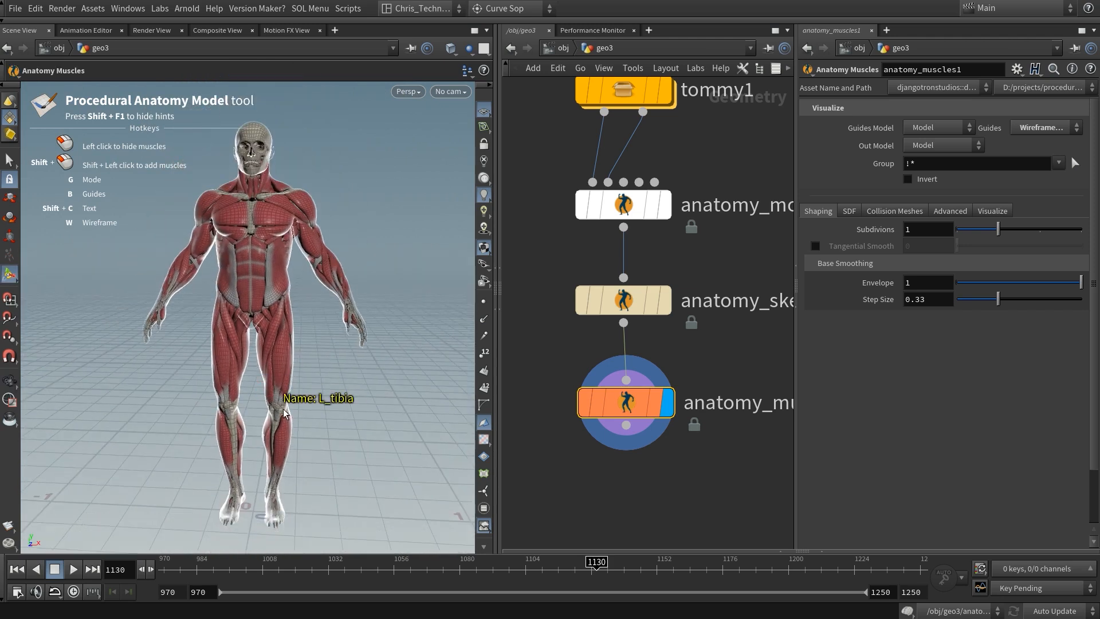
Step: Add an Anatomy Output node connected to the output of anatomy_muscles1 and display it
{"action": "key", "text": "space"}
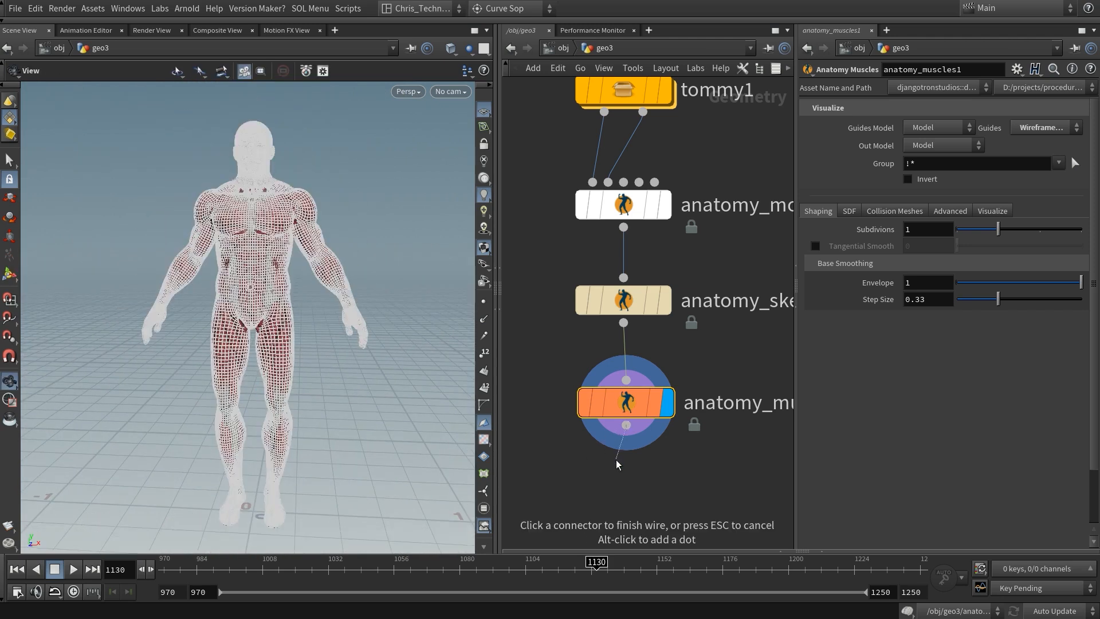
{"action": "left_click", "coordinate": [629, 479]}
{"action": "mouse_move", "coordinate": [670, 480]}
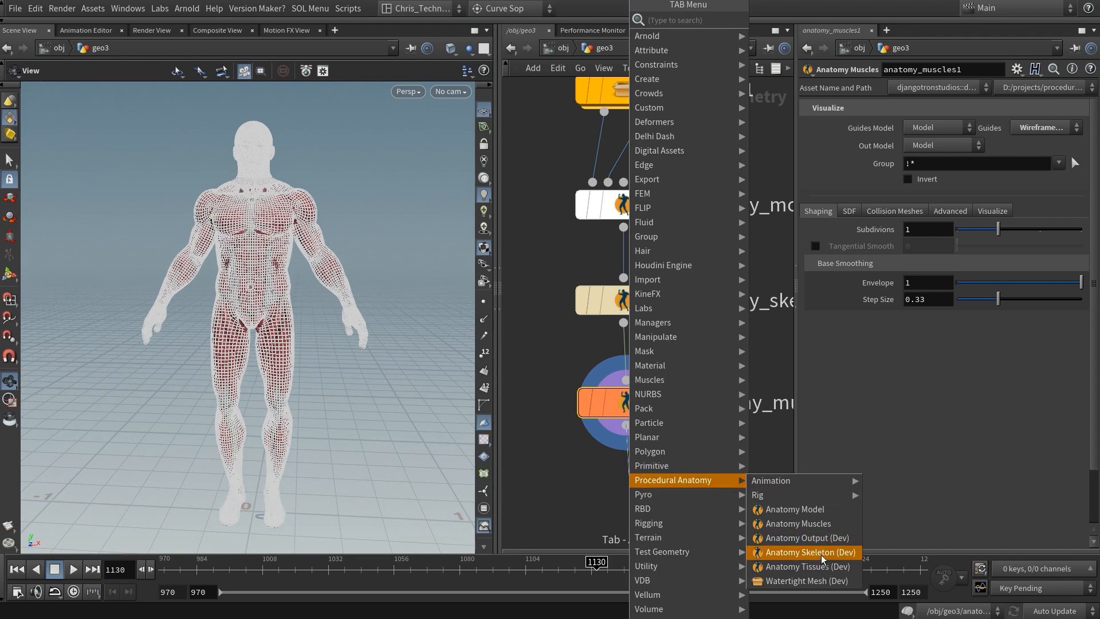
{"action": "left_click", "coordinate": [826, 540]}
{"action": "middle_click_drag", "start_coordinate": [750, 472], "coordinate": [751, 409]}
{"action": "left_click_drag", "start_coordinate": [628, 434], "coordinate": [625, 453]}
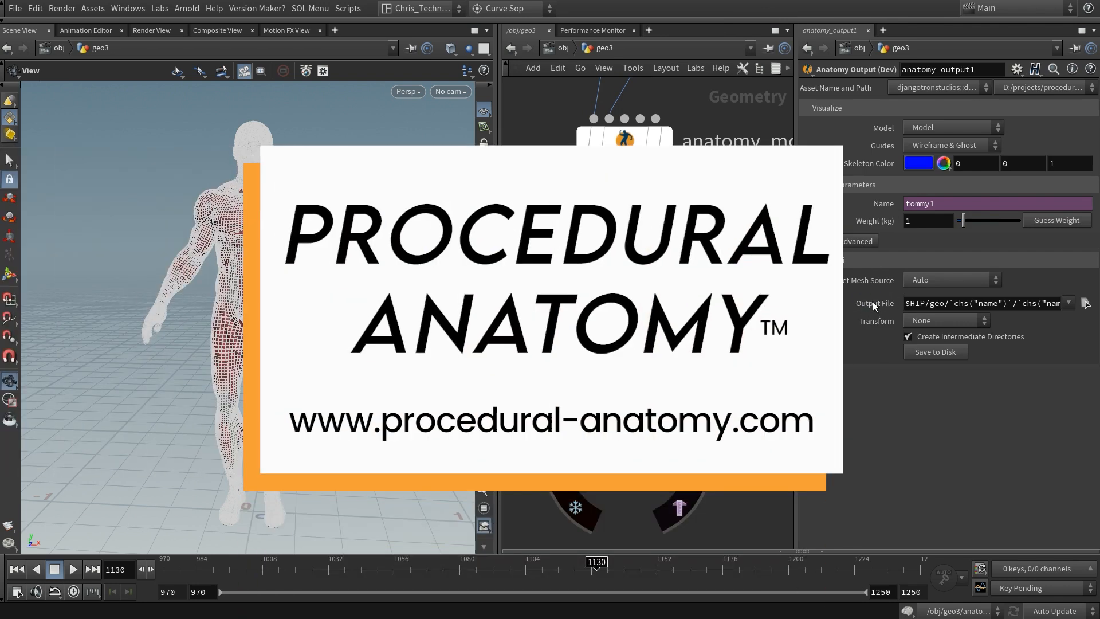
{"action": "left_click", "coordinate": [862, 305]}
{"action": "left_click", "coordinate": [861, 306]}
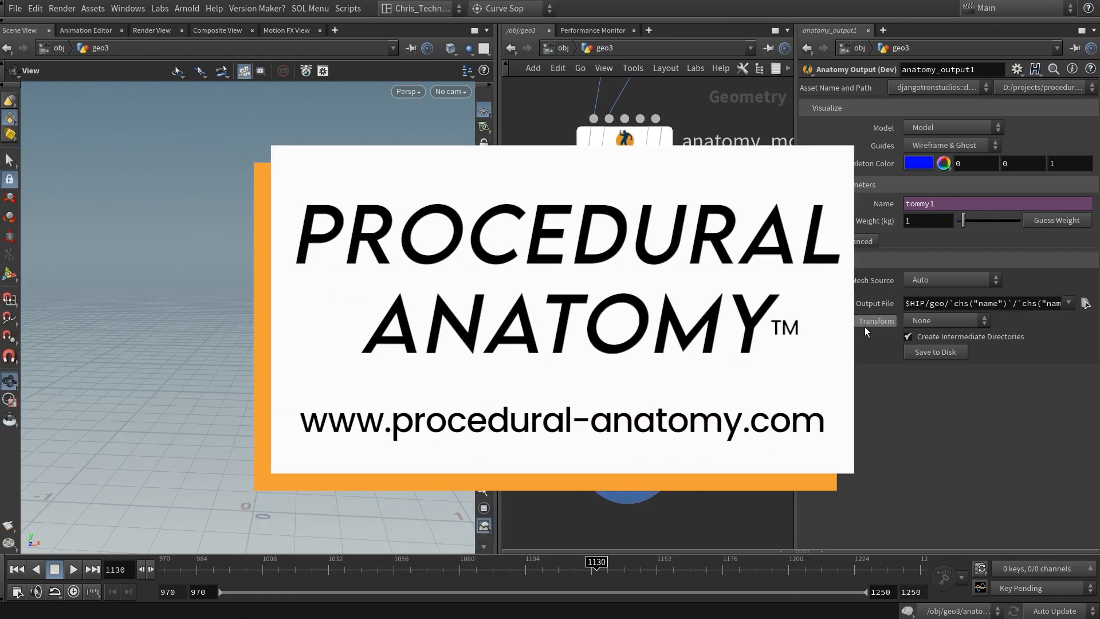